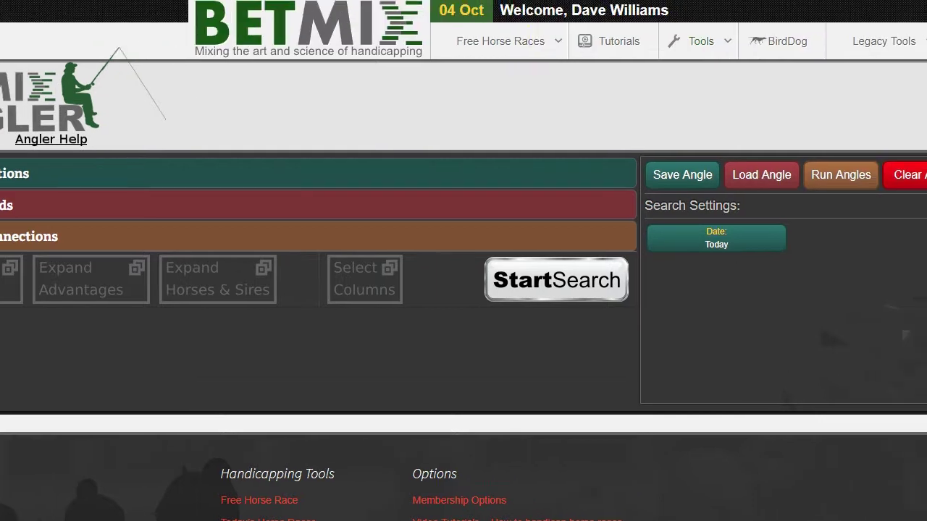
Expand the race conditions and set the search's start date to 10/01/2014.
{"action": "left_click", "coordinate": [718, 47]}
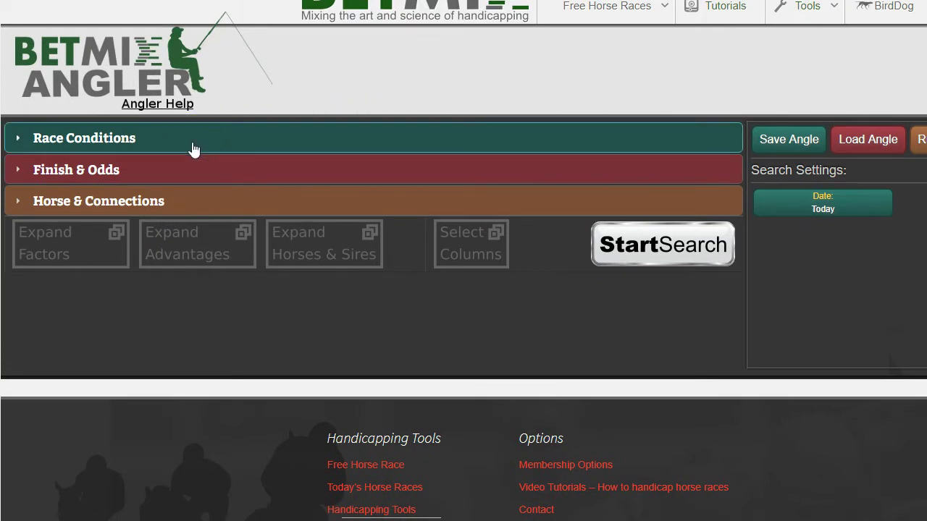
{"action": "left_click", "coordinate": [193, 148]}
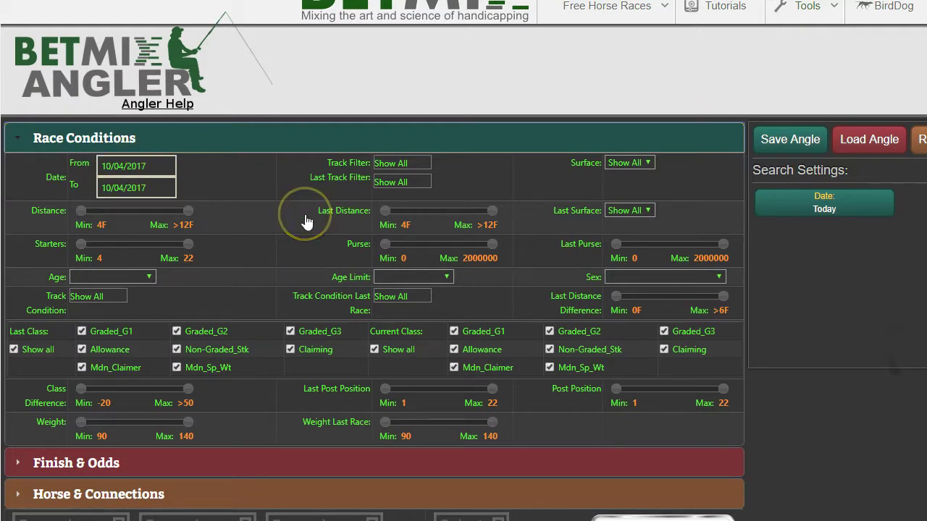
{"action": "left_click", "coordinate": [139, 168]}
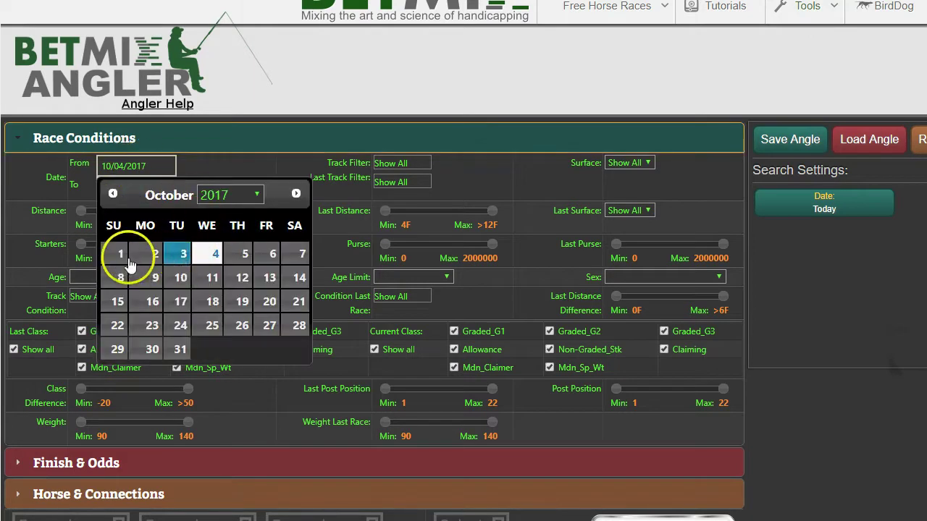
{"action": "left_click", "coordinate": [223, 196]}
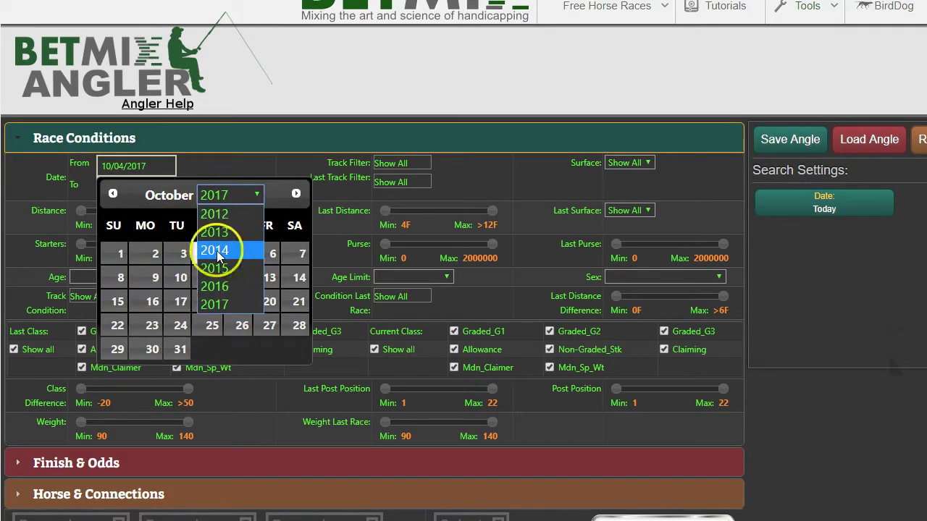
{"action": "left_click", "coordinate": [216, 250]}
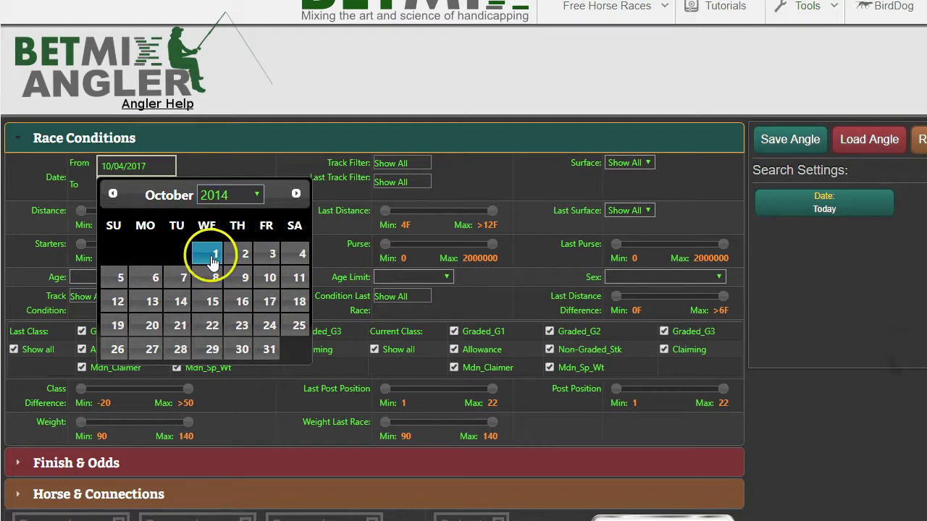
{"action": "left_click", "coordinate": [211, 257]}
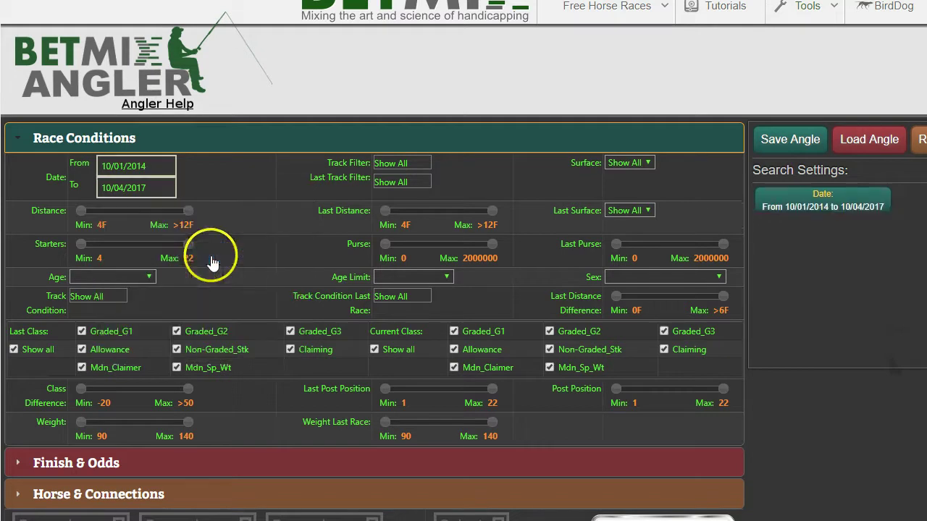
Set the end date of the race search to 10/31/2016.
{"action": "left_click", "coordinate": [148, 190]}
{"action": "left_click", "coordinate": [216, 216]}
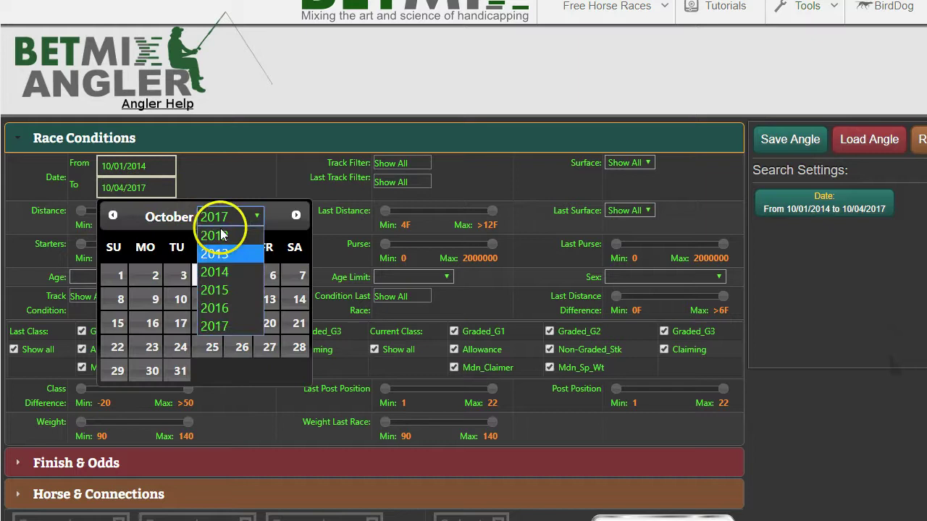
{"action": "left_click", "coordinate": [226, 309]}
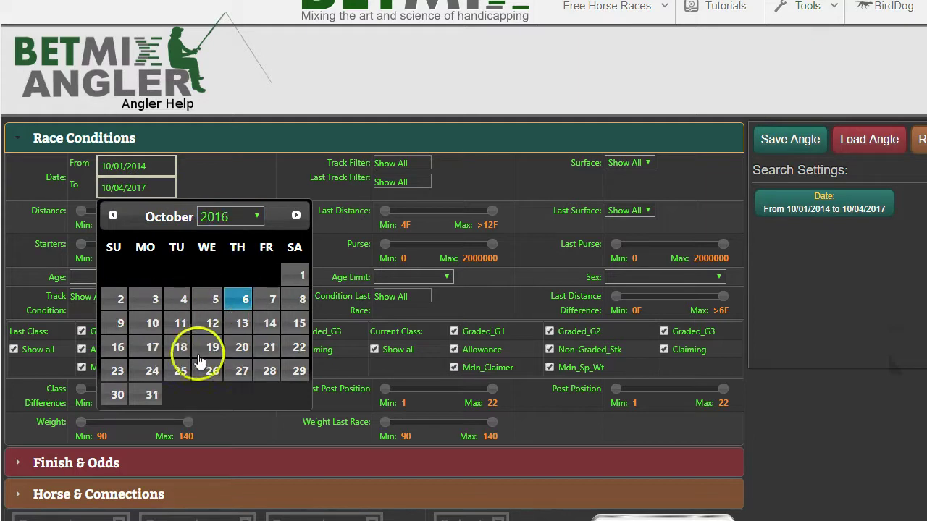
{"action": "left_click", "coordinate": [156, 388]}
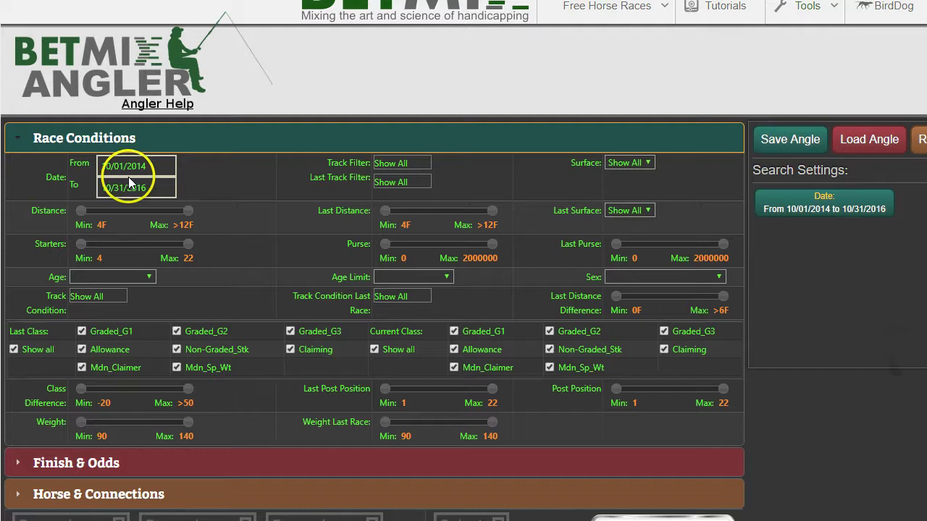
Limit the current track filter to Keeneland.
{"action": "left_click", "coordinate": [407, 163]}
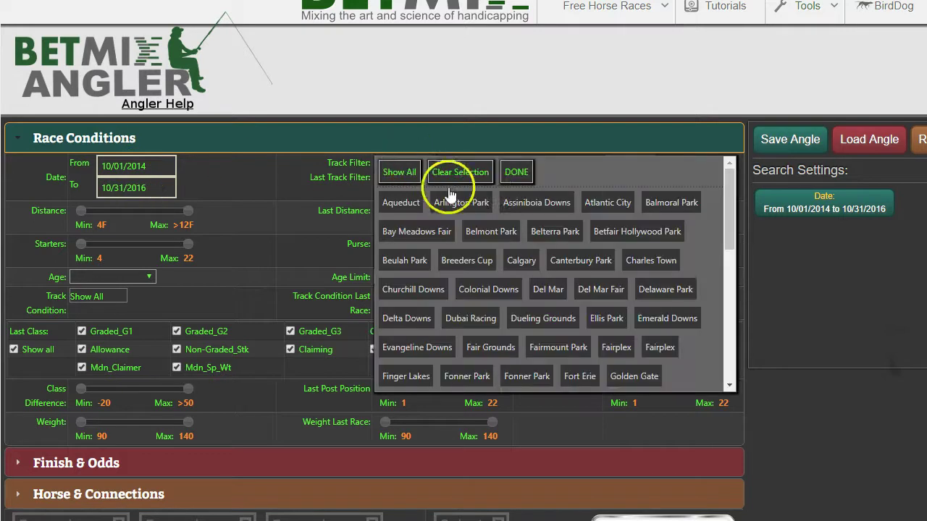
{"action": "scroll", "coordinate": [459, 223], "scroll_direction": "down", "scroll_amount": 3}
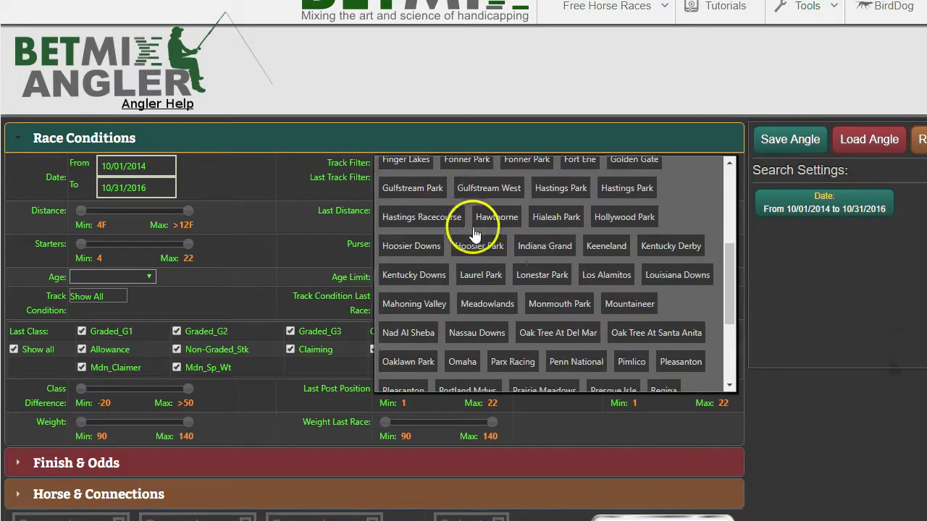
{"action": "left_click", "coordinate": [605, 246]}
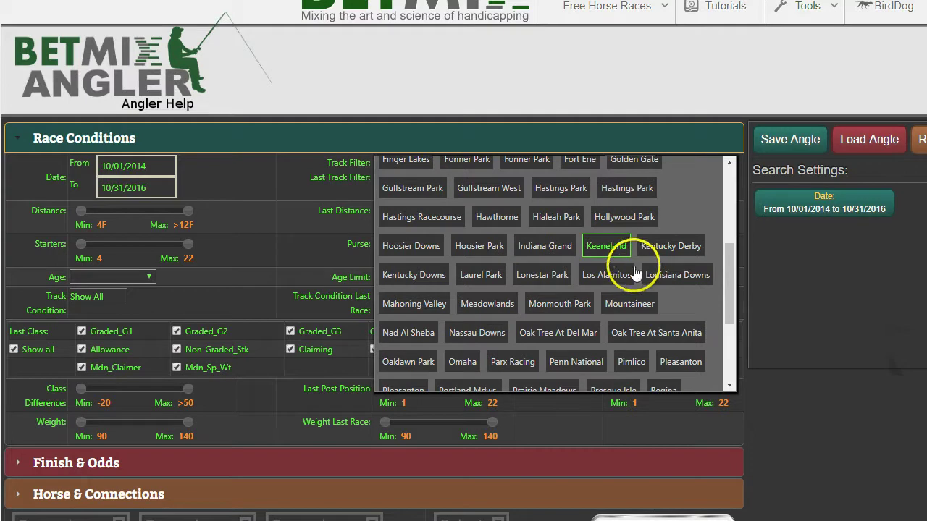
{"action": "scroll", "coordinate": [634, 272], "scroll_direction": "up", "scroll_amount": 3}
{"action": "left_click", "coordinate": [531, 174]}
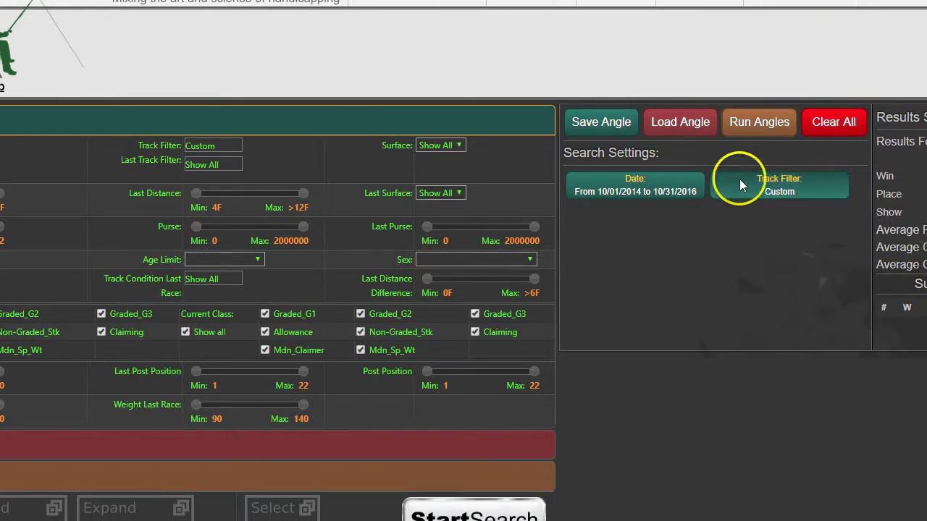
Check which track is selected in the custom track filter, then close its list.
{"action": "left_click", "coordinate": [190, 151]}
{"action": "scroll", "coordinate": [321, 220], "scroll_direction": "down", "scroll_amount": 1}
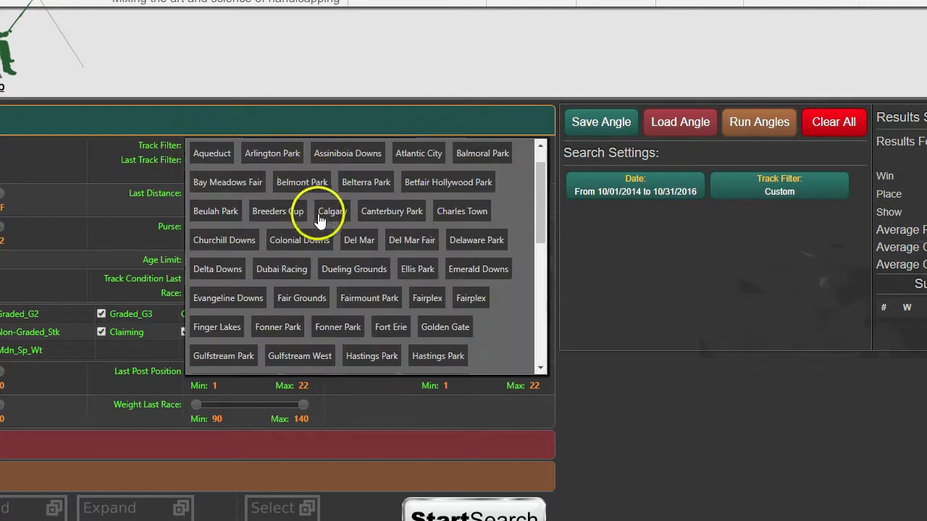
{"action": "scroll", "coordinate": [321, 219], "scroll_direction": "down", "scroll_amount": 3}
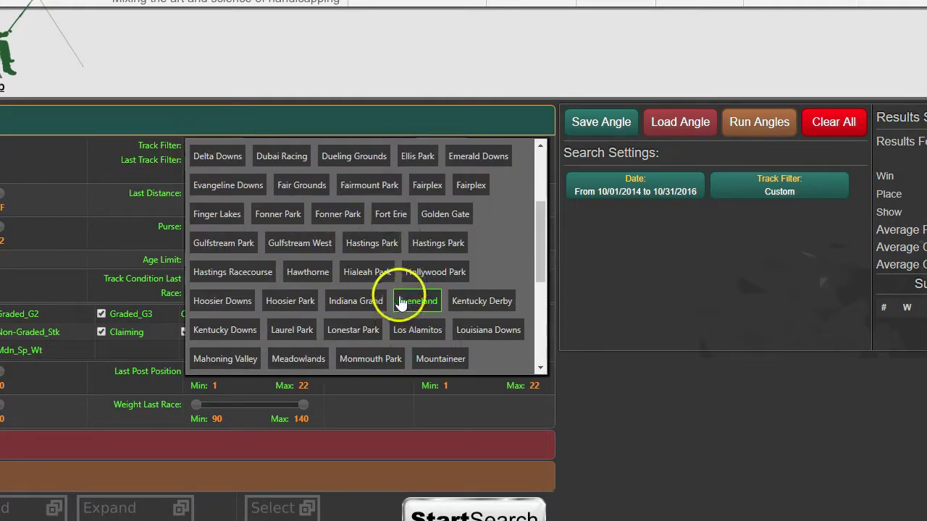
{"action": "left_click", "coordinate": [611, 272]}
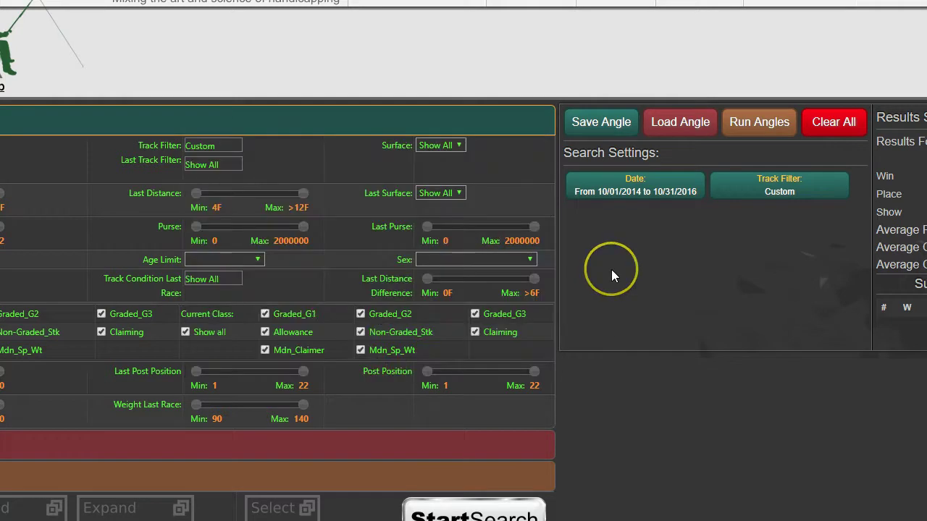
Run the search with the date range and track filter, and review the overall results statistics.
{"action": "scroll", "coordinate": [520, 221], "scroll_direction": "down", "scroll_amount": 1}
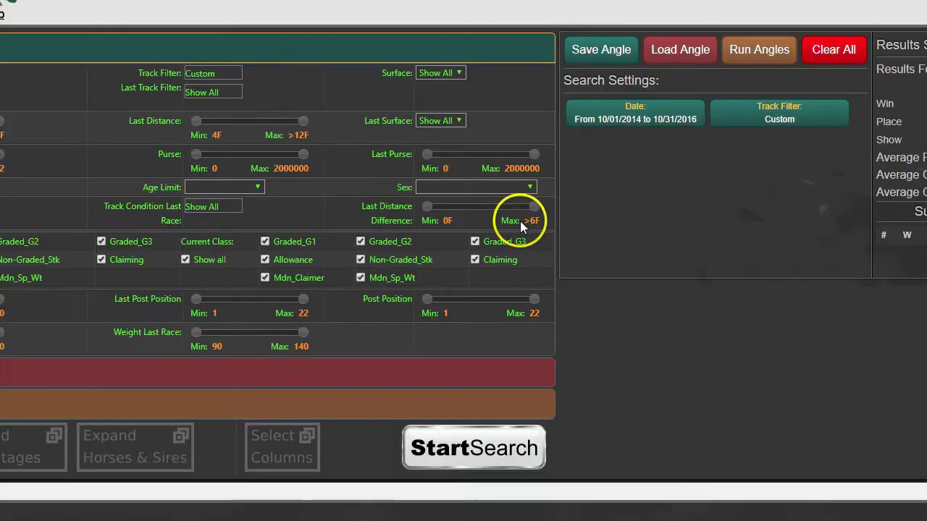
{"action": "left_click", "coordinate": [471, 443]}
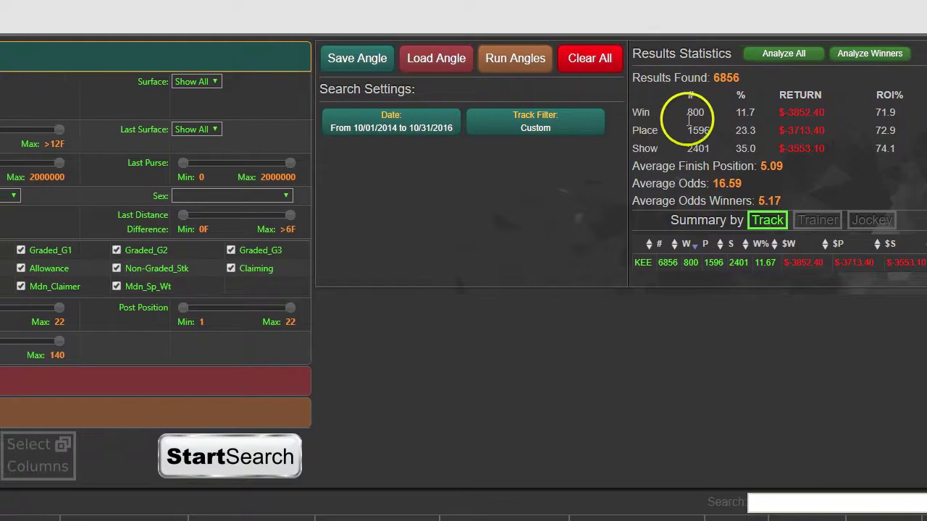
{"action": "double_click", "coordinate": [726, 78]}
{"action": "left_click", "coordinate": [739, 78]}
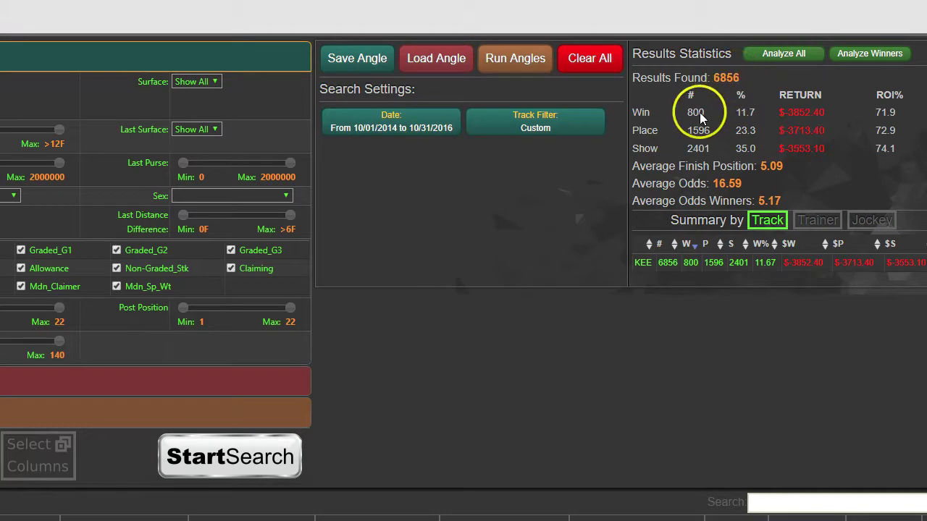
Summarize the results by trainer and sort the summary by number of wins in descending order.
{"action": "scroll", "coordinate": [695, 195], "scroll_direction": "down", "scroll_amount": 1}
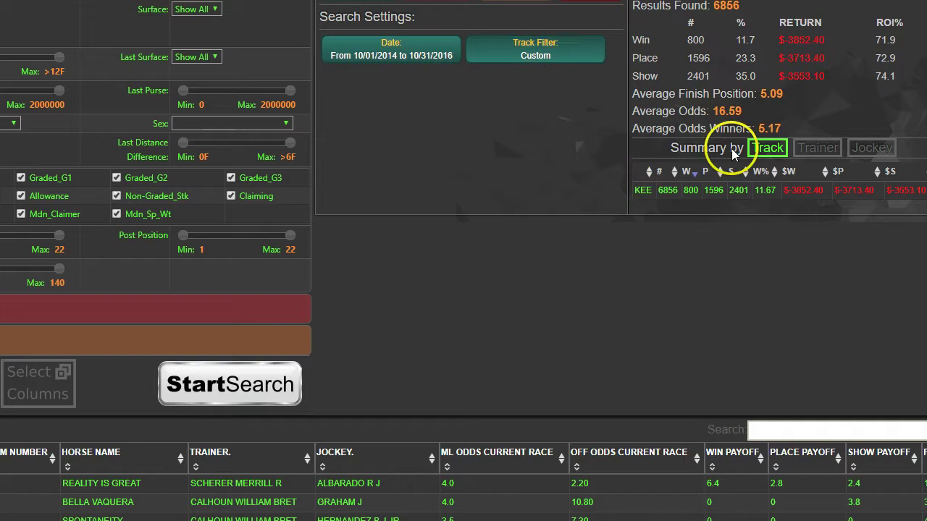
{"action": "left_click", "coordinate": [818, 149]}
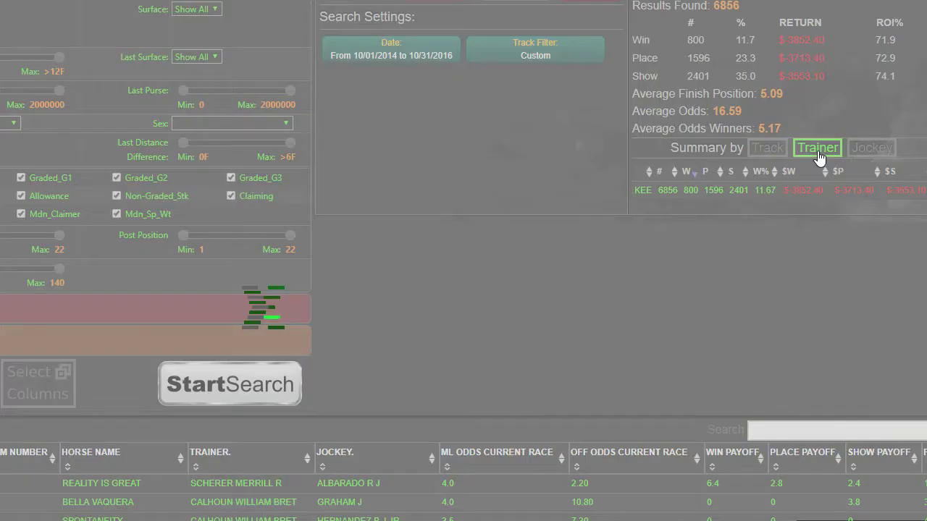
{"action": "left_click", "coordinate": [730, 190]}
{"action": "left_click", "coordinate": [734, 145]}
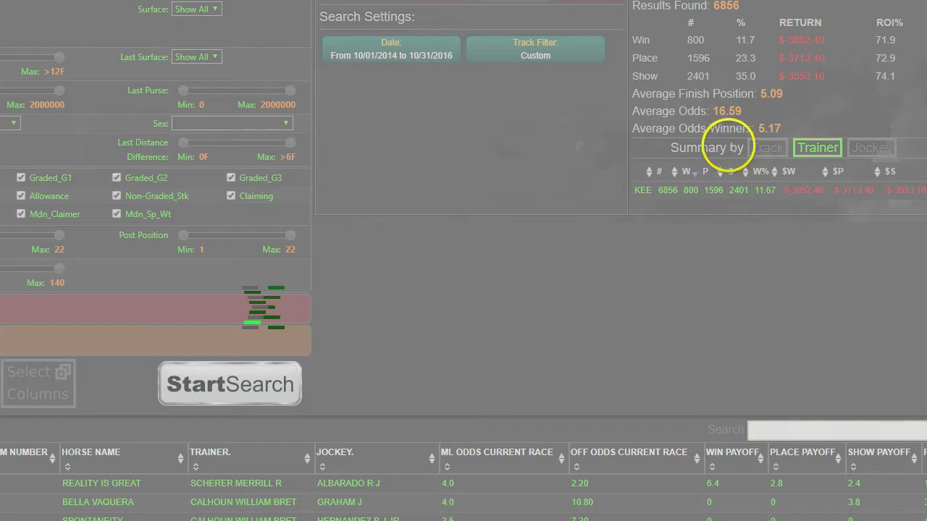
{"action": "scroll", "coordinate": [709, 134], "scroll_direction": "down", "scroll_amount": 1}
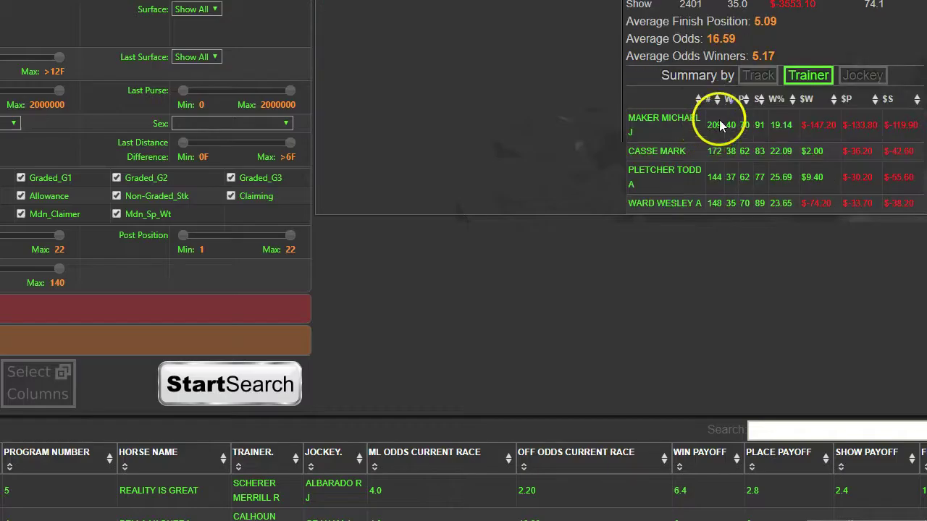
{"action": "left_click", "coordinate": [728, 102]}
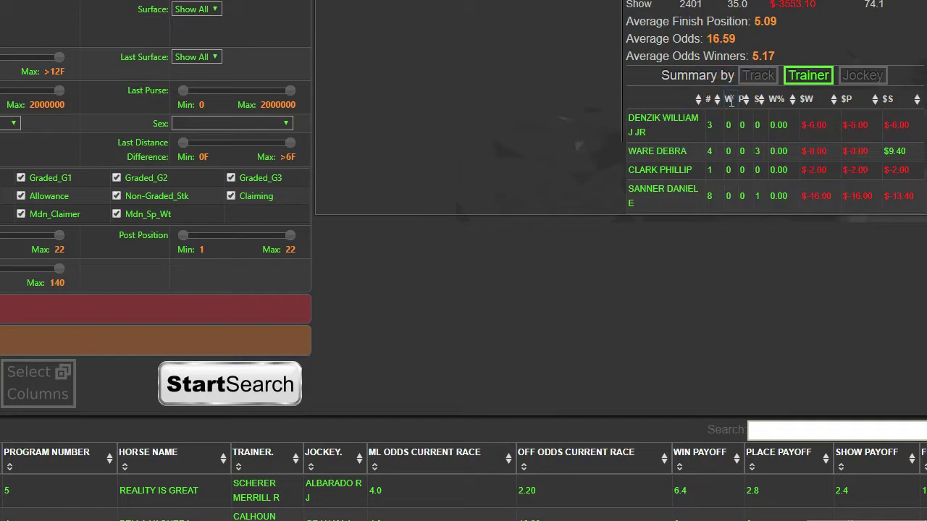
{"action": "left_click", "coordinate": [729, 101]}
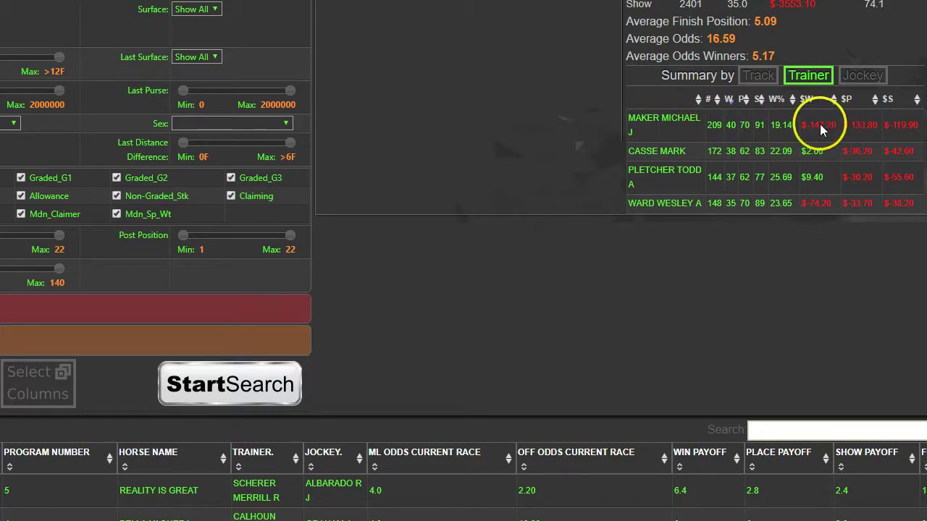
{"action": "scroll", "coordinate": [653, 195], "scroll_direction": "up", "scroll_amount": 1}
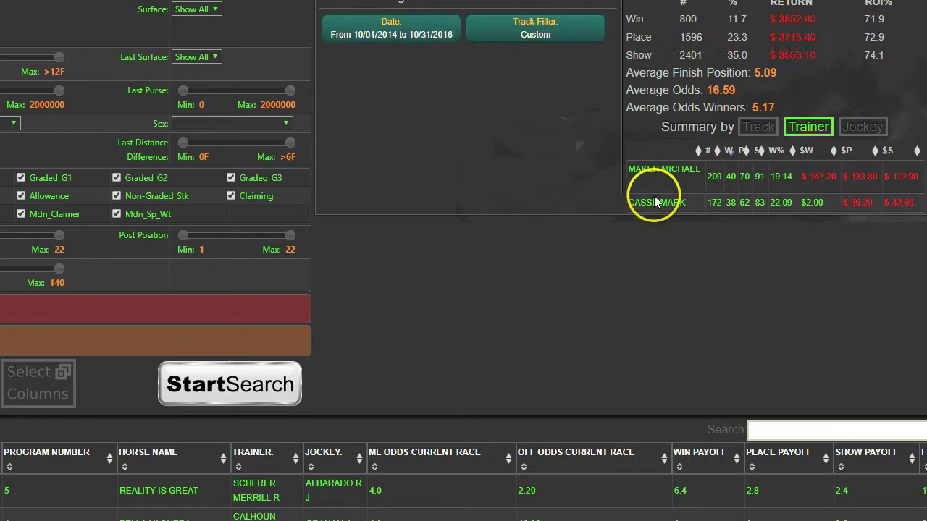
{"action": "scroll", "coordinate": [654, 196], "scroll_direction": "down", "scroll_amount": 1}
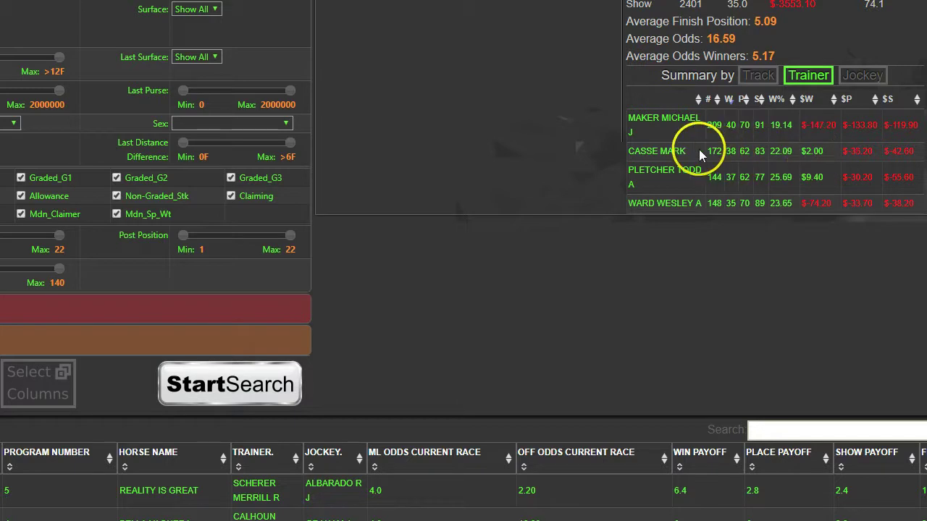
Filter the horse connections by trainer Casse and run the search again.
{"action": "scroll", "coordinate": [699, 149], "scroll_direction": "up", "scroll_amount": 3}
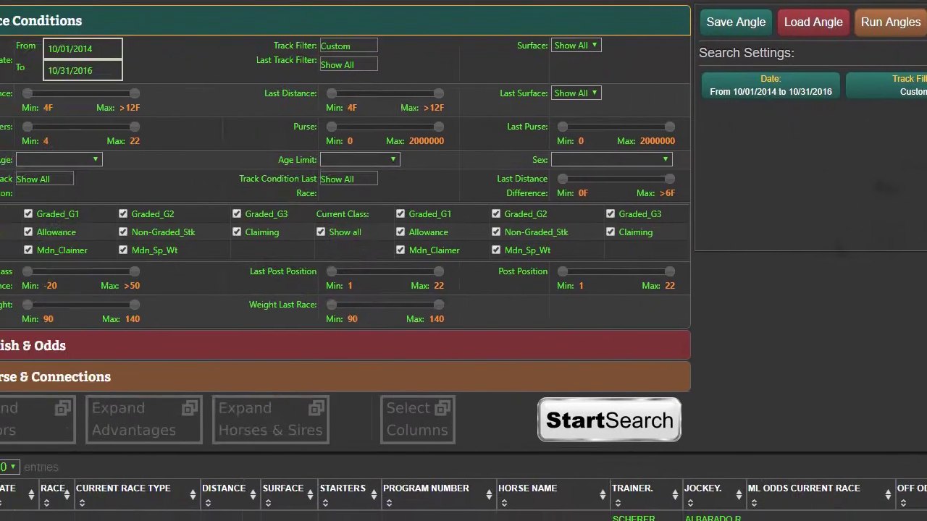
{"action": "left_click", "coordinate": [40, 382]}
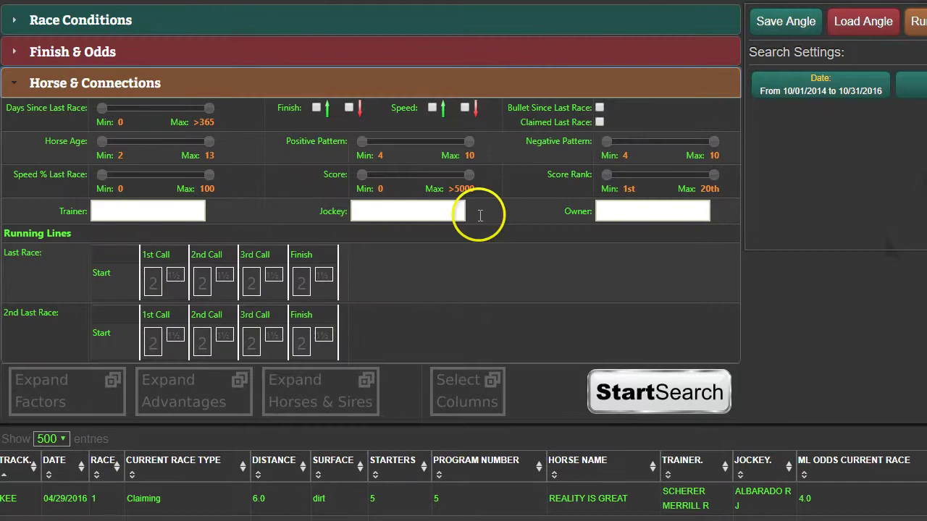
{"action": "left_click", "coordinate": [115, 213]}
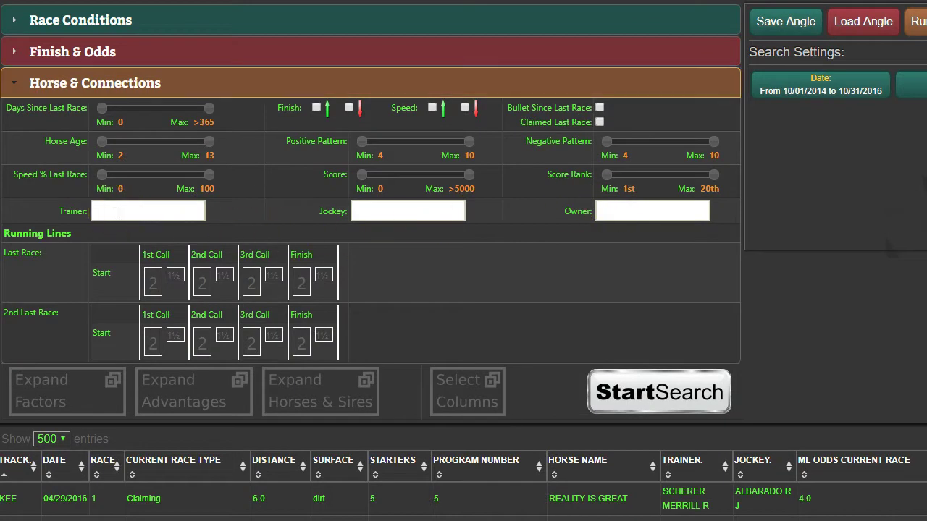
{"action": "type", "text": "Casse"}
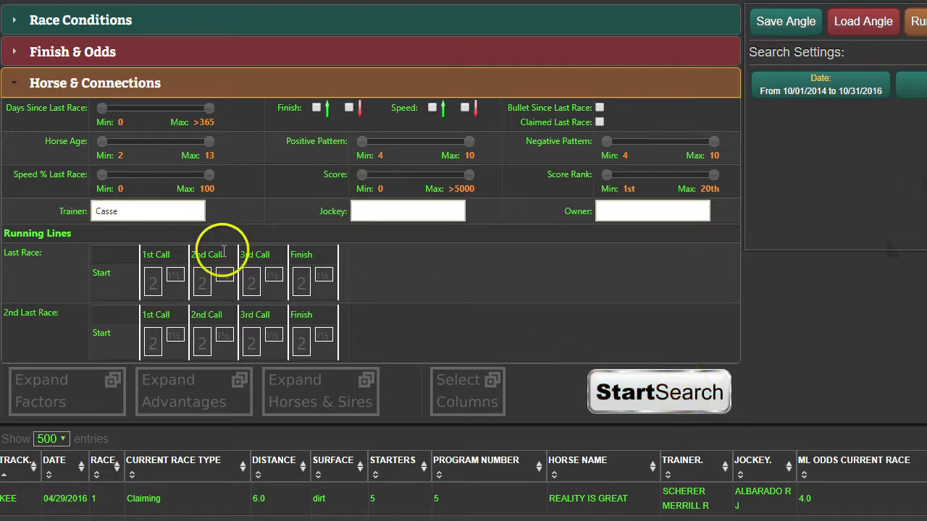
{"action": "left_click", "coordinate": [604, 391]}
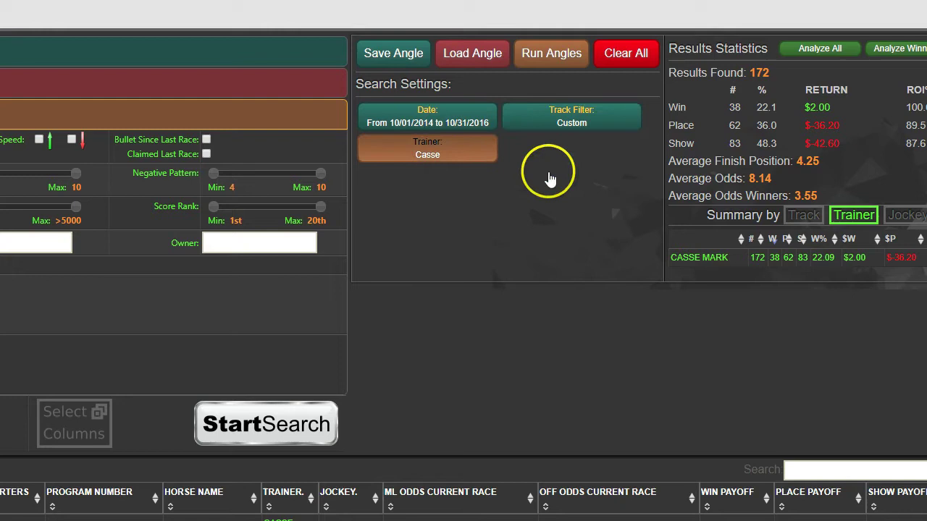
Summarize the trainer's results by jockey and review the win counts and returns.
{"action": "scroll", "coordinate": [852, 182], "scroll_direction": "down", "scroll_amount": 1}
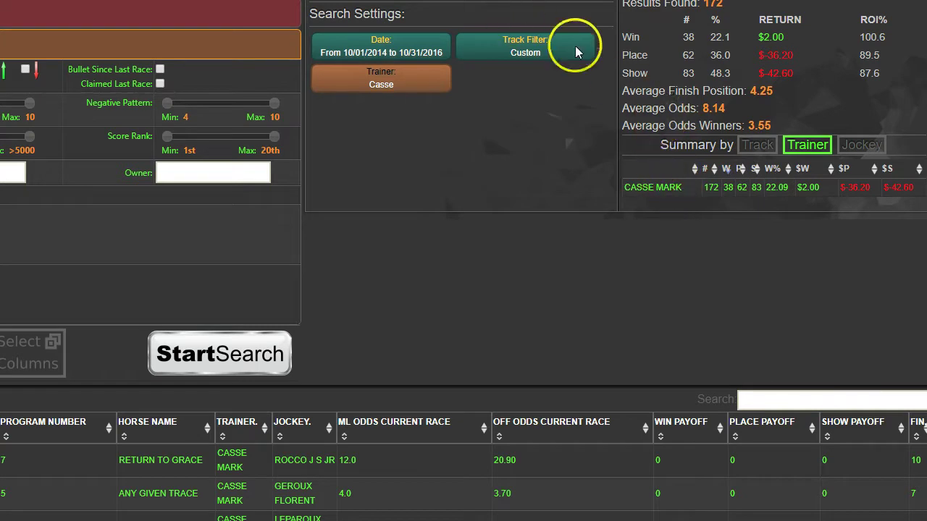
{"action": "left_click", "coordinate": [864, 147]}
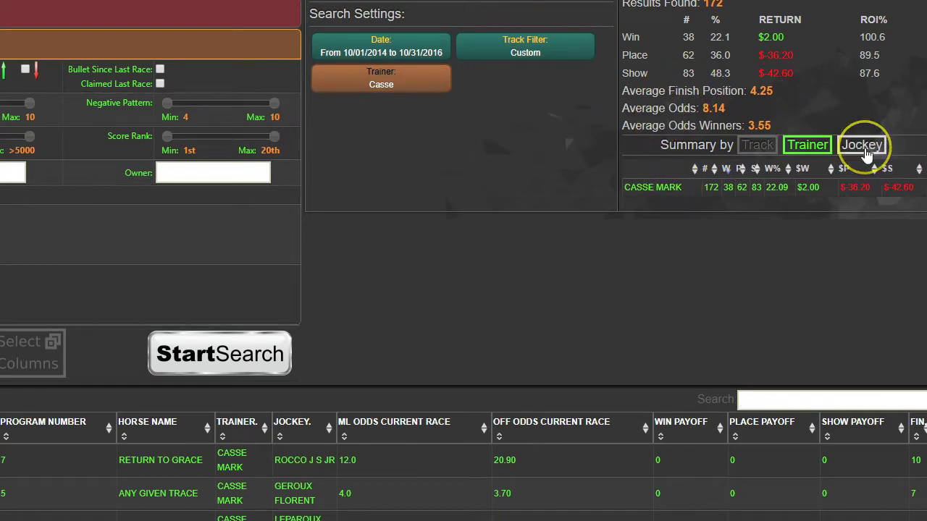
{"action": "scroll", "coordinate": [791, 93], "scroll_direction": "down", "scroll_amount": 3}
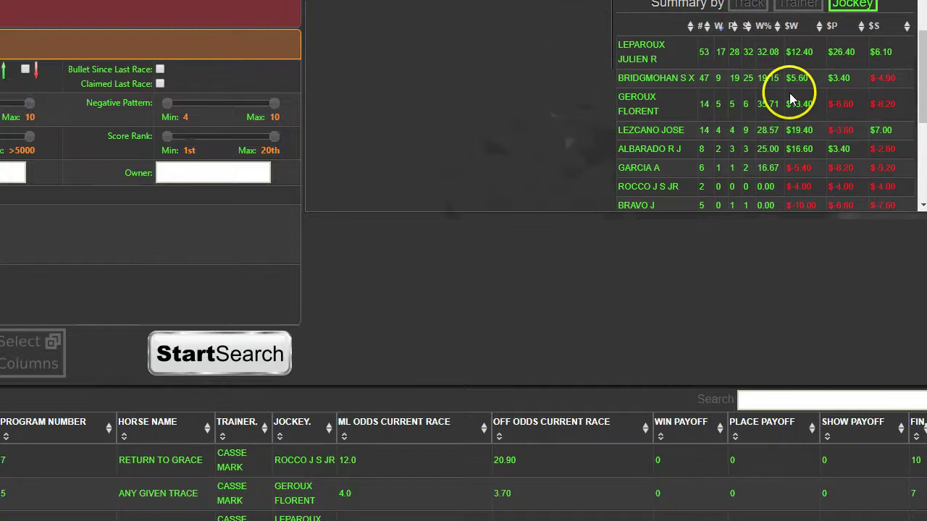
Review the trainer's overall statistics and compare the jockeys' win counts and returns, sorted by wins in descending order.
{"action": "scroll", "coordinate": [786, 91], "scroll_direction": "up", "scroll_amount": 3}
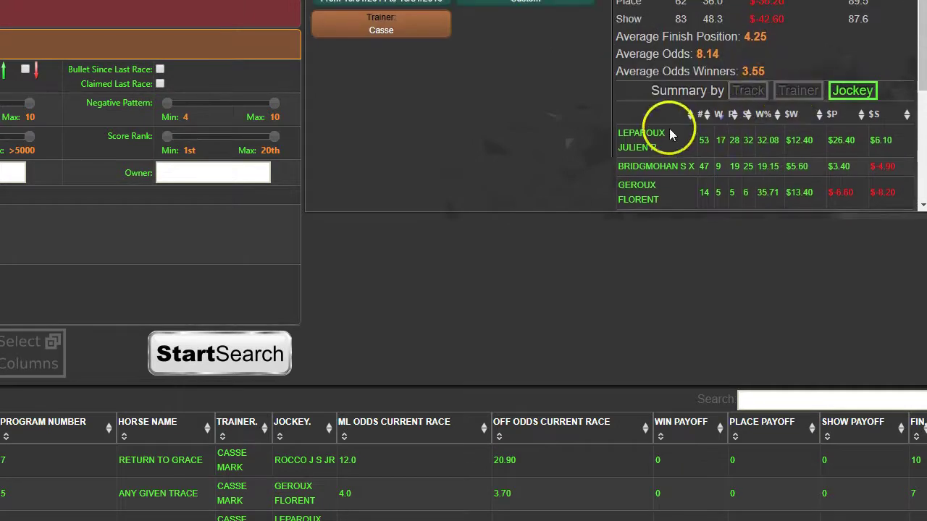
{"action": "scroll", "coordinate": [668, 137], "scroll_direction": "up", "scroll_amount": 1}
{"action": "scroll", "coordinate": [673, 166], "scroll_direction": "down", "scroll_amount": 1}
{"action": "scroll", "coordinate": [476, 43], "scroll_direction": "up", "scroll_amount": 2}
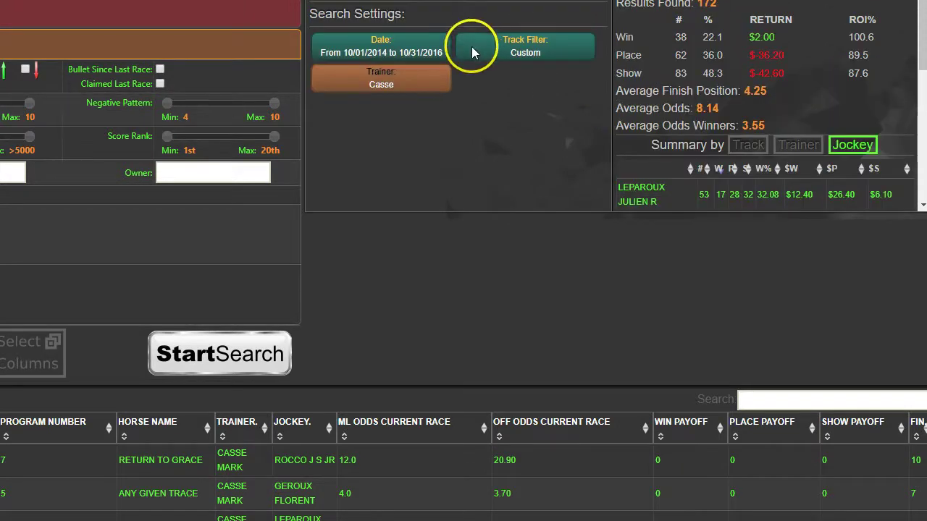
{"action": "scroll", "coordinate": [580, 90], "scroll_direction": "down", "scroll_amount": 1}
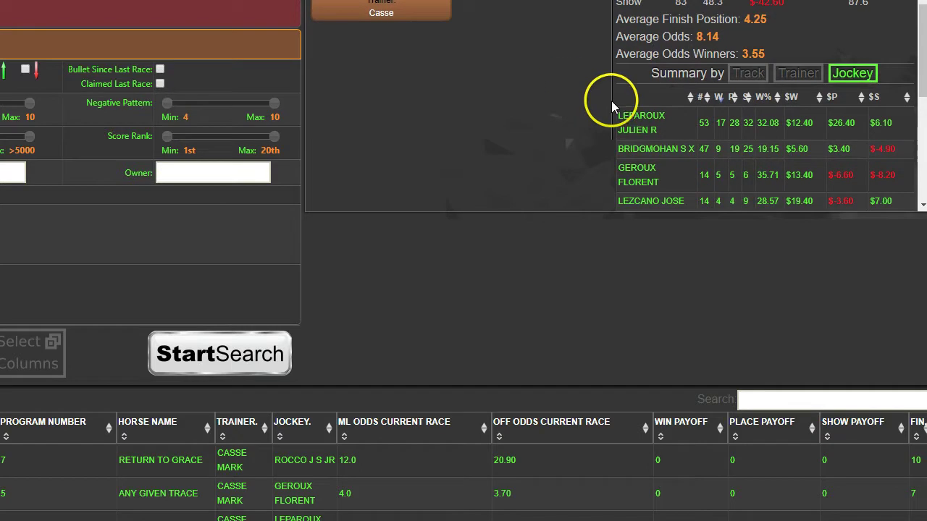
{"action": "left_click", "coordinate": [719, 99]}
{"action": "left_click", "coordinate": [719, 99]}
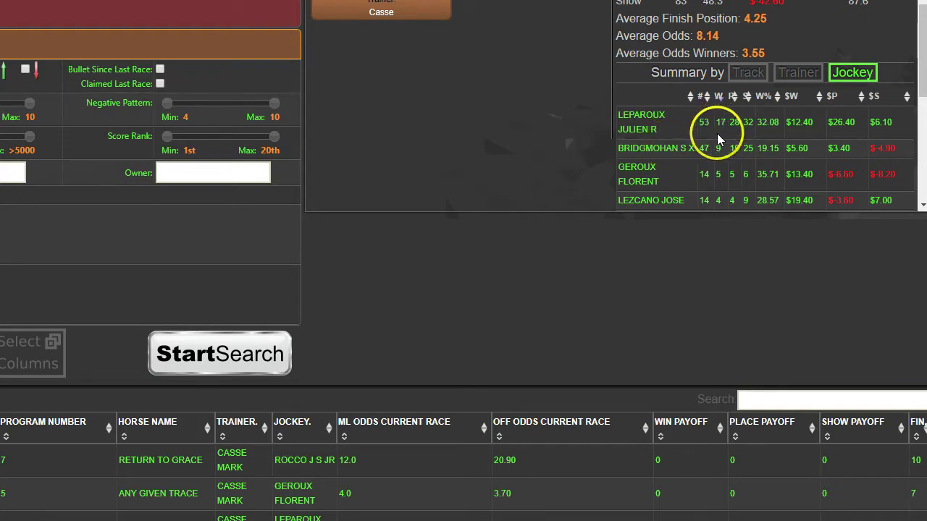
{"action": "scroll", "coordinate": [674, 166], "scroll_direction": "up", "scroll_amount": 1}
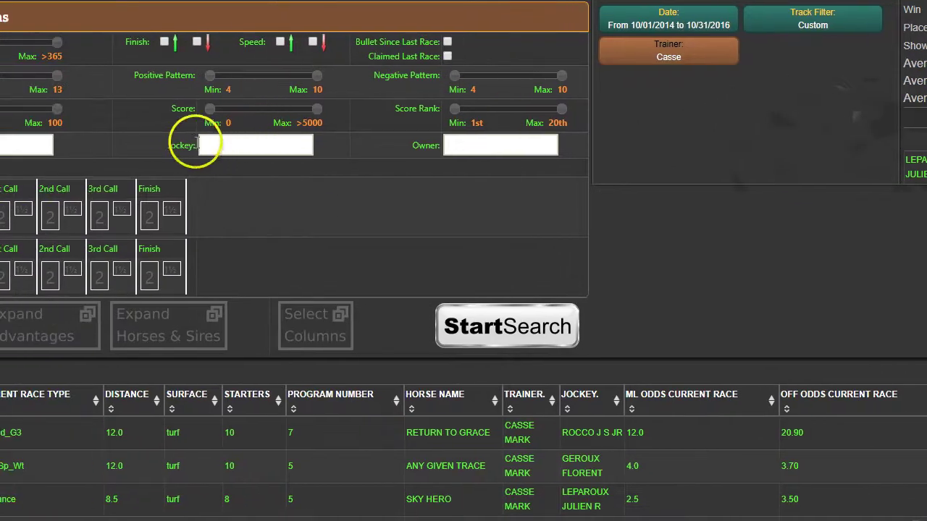
Add the jockey Leparoux to the Casse search, run it again and review the combination's return statistics.
{"action": "left_click", "coordinate": [225, 144]}
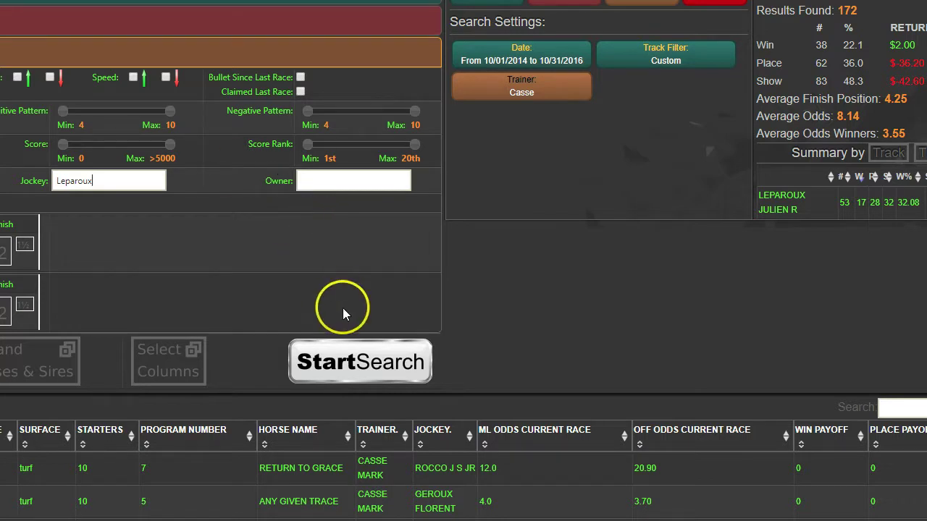
{"action": "left_click", "coordinate": [348, 365]}
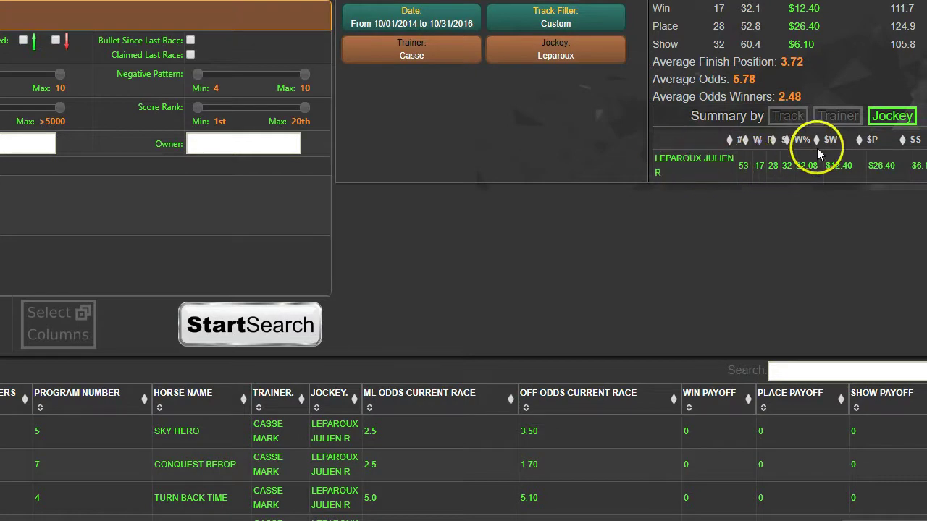
{"action": "scroll", "coordinate": [824, 116], "scroll_direction": "up", "scroll_amount": 1}
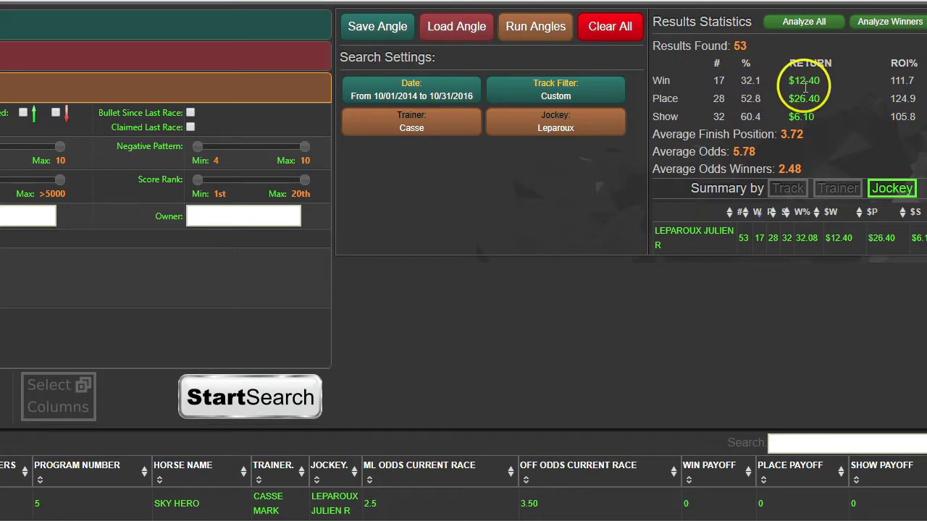
{"action": "scroll", "coordinate": [805, 86], "scroll_direction": "up", "scroll_amount": 1}
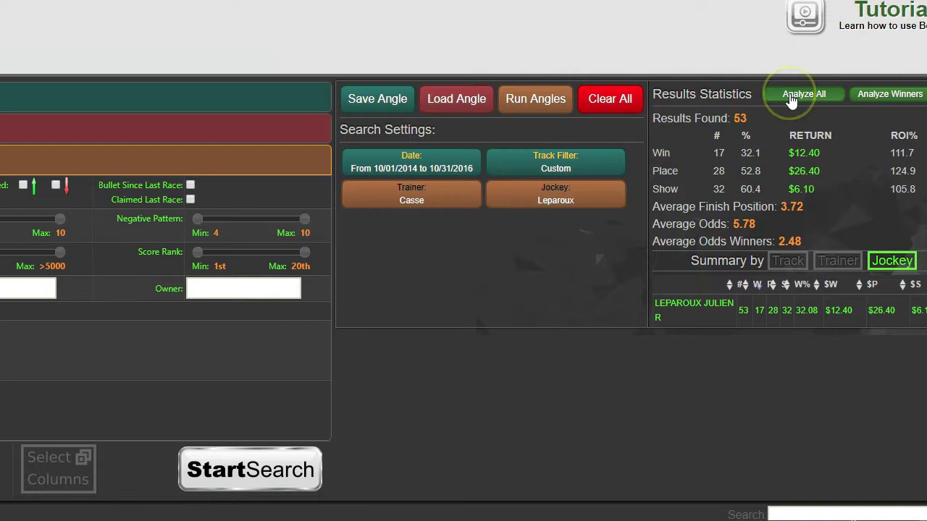
Analyze the winners of the Casse and Leparoux results and examine the distance and surface charts.
{"action": "left_click", "coordinate": [800, 94]}
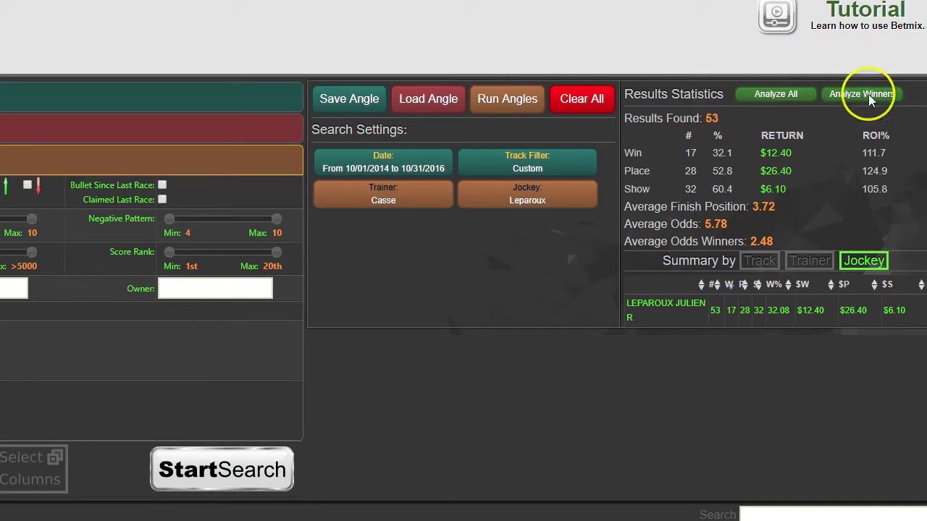
{"action": "left_click", "coordinate": [892, 94]}
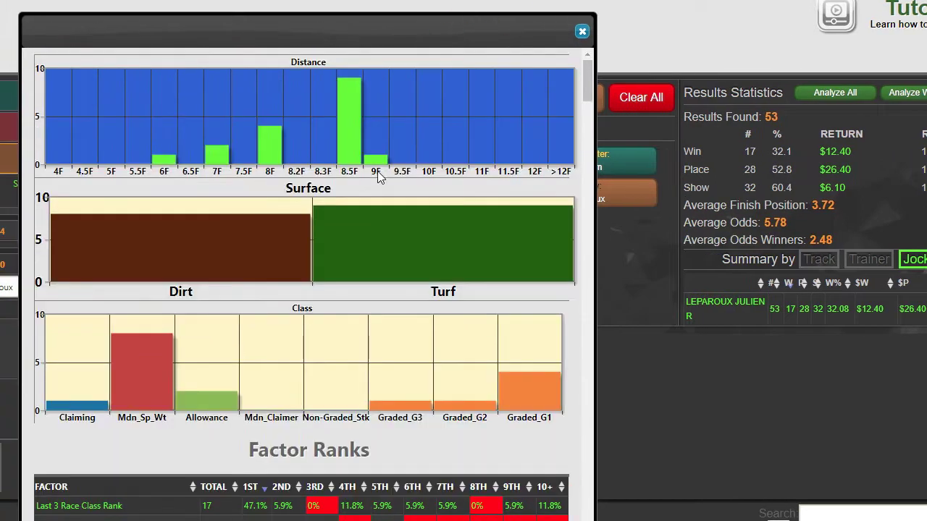
{"action": "scroll", "coordinate": [318, 115], "scroll_direction": "down", "scroll_amount": 1}
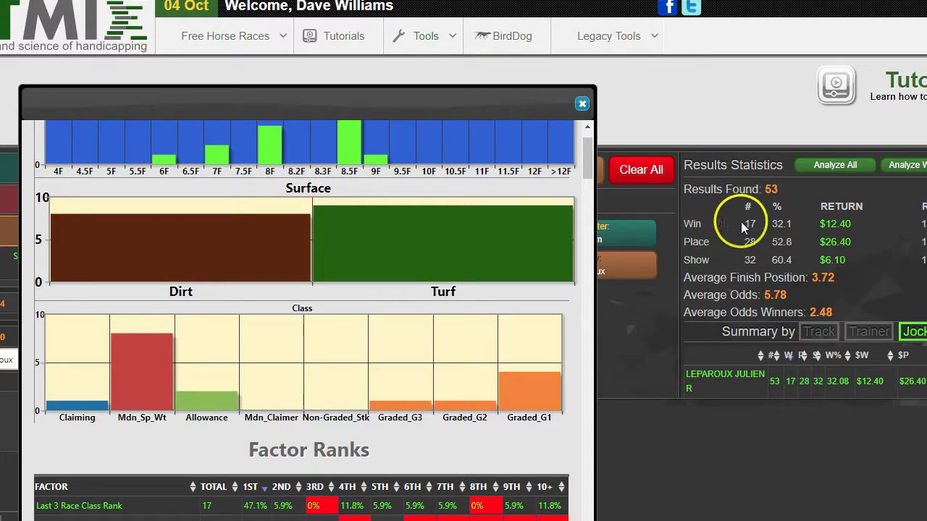
{"action": "scroll", "coordinate": [541, 220], "scroll_direction": "up", "scroll_amount": 1}
{"action": "mouse_move", "coordinate": [353, 210]}
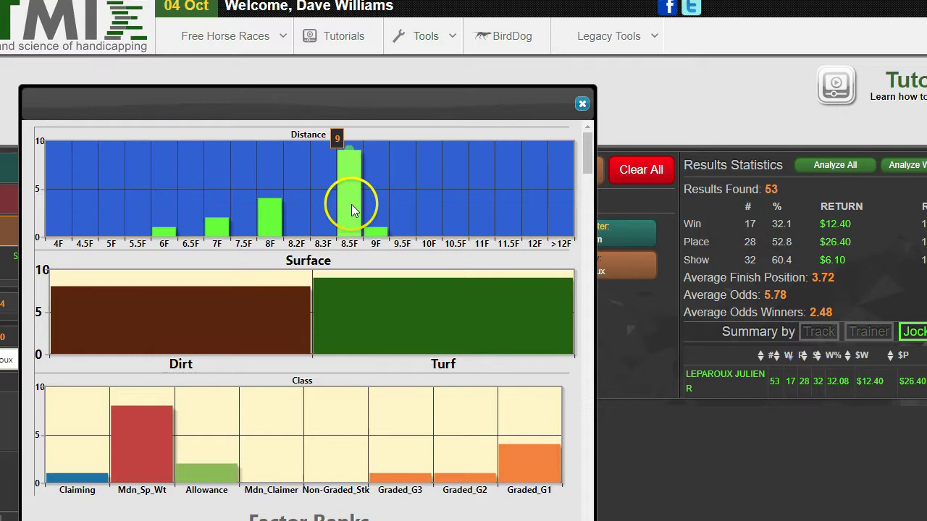
{"action": "mouse_move", "coordinate": [170, 235]}
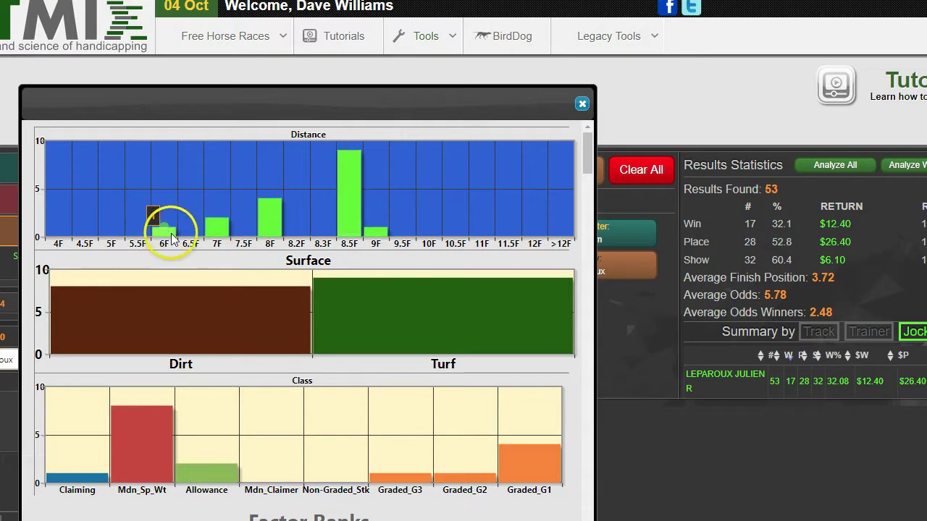
{"action": "mouse_move", "coordinate": [355, 231]}
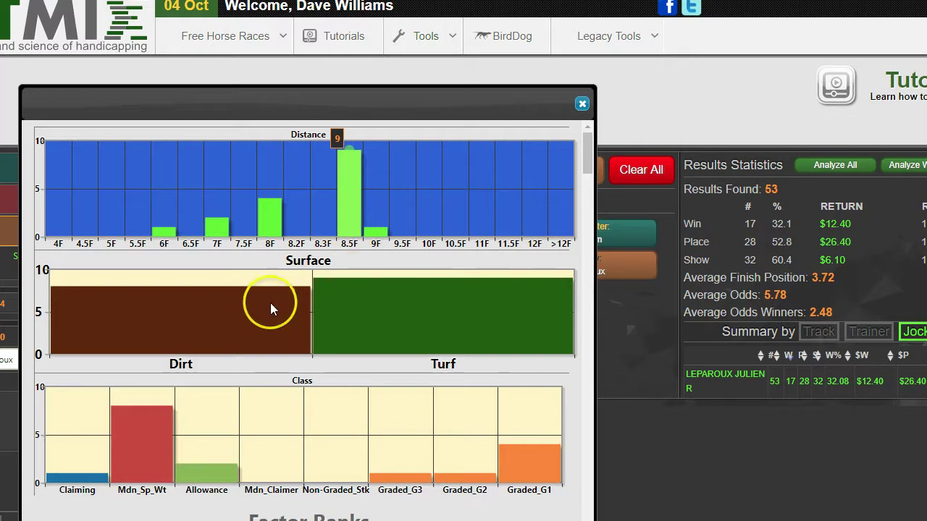
{"action": "mouse_move", "coordinate": [326, 302]}
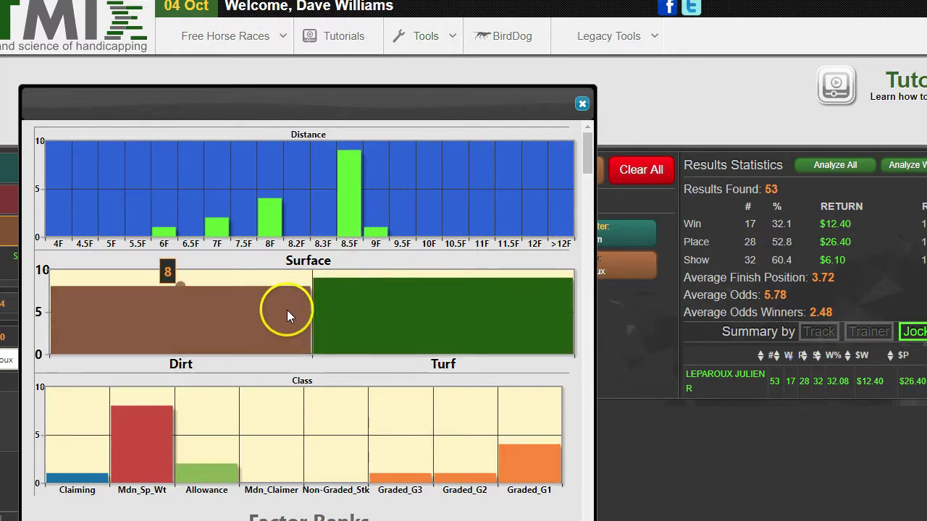
Examine the winners' class chart, comparing maiden special weight, allowance and graded stakes races.
{"action": "scroll", "coordinate": [287, 310], "scroll_direction": "down", "scroll_amount": 2}
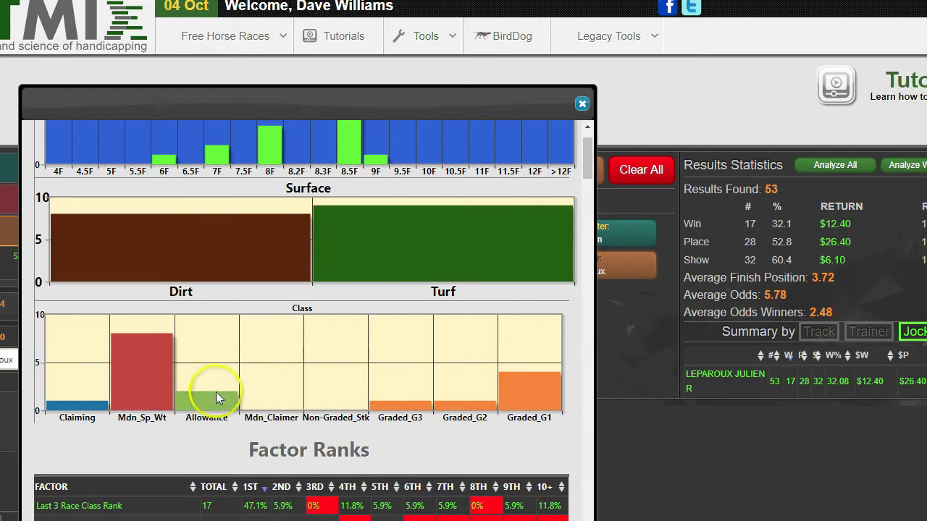
{"action": "mouse_move", "coordinate": [161, 378]}
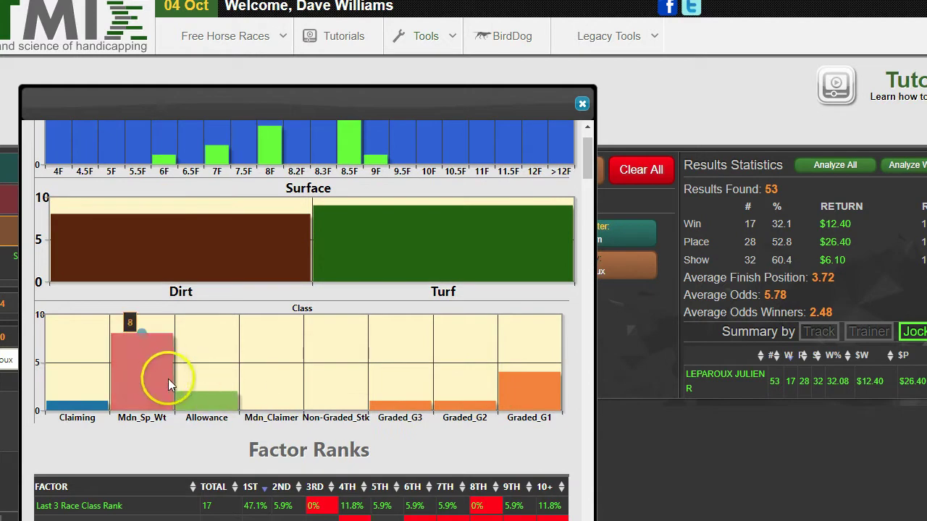
{"action": "mouse_move", "coordinate": [471, 416]}
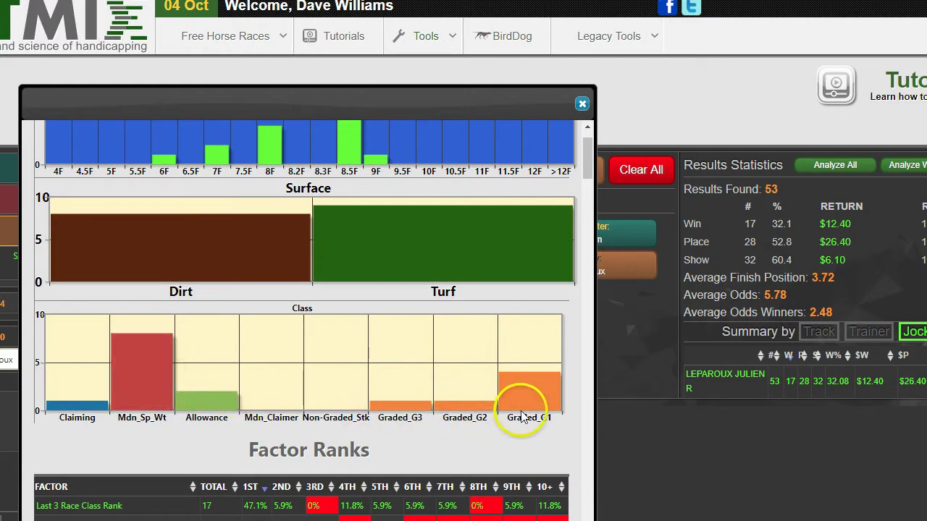
{"action": "mouse_move", "coordinate": [534, 404]}
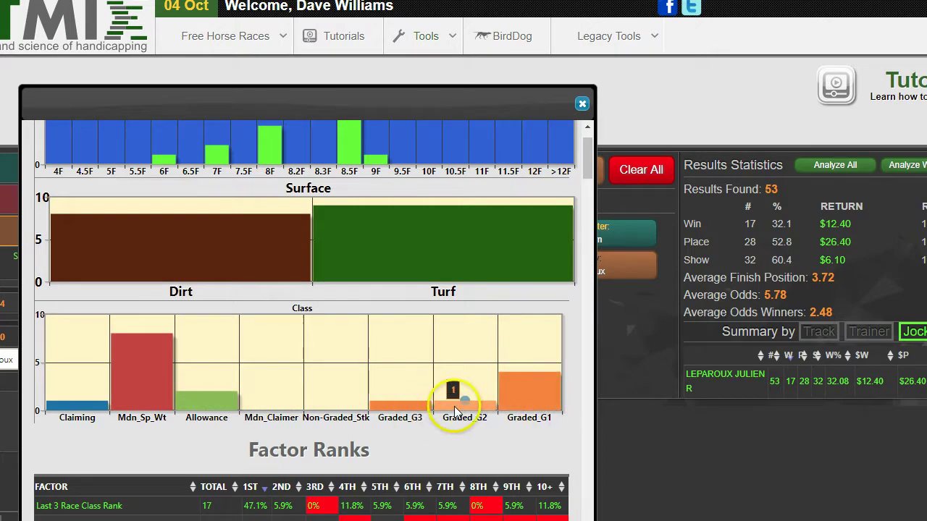
{"action": "mouse_move", "coordinate": [226, 403]}
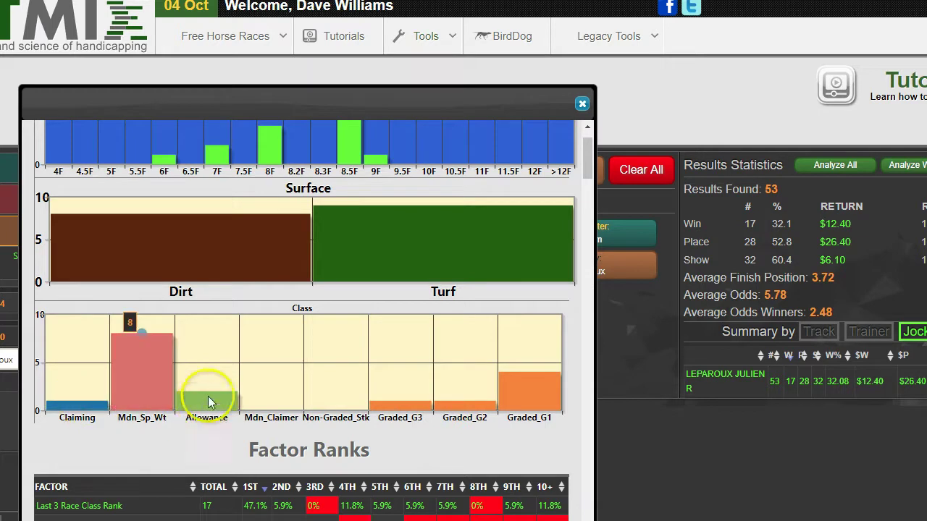
Examine the winners' Factor Ranks table sorted by first-rank percentage in descending order, and close the analysis.
{"action": "scroll", "coordinate": [243, 362], "scroll_direction": "down", "scroll_amount": 1}
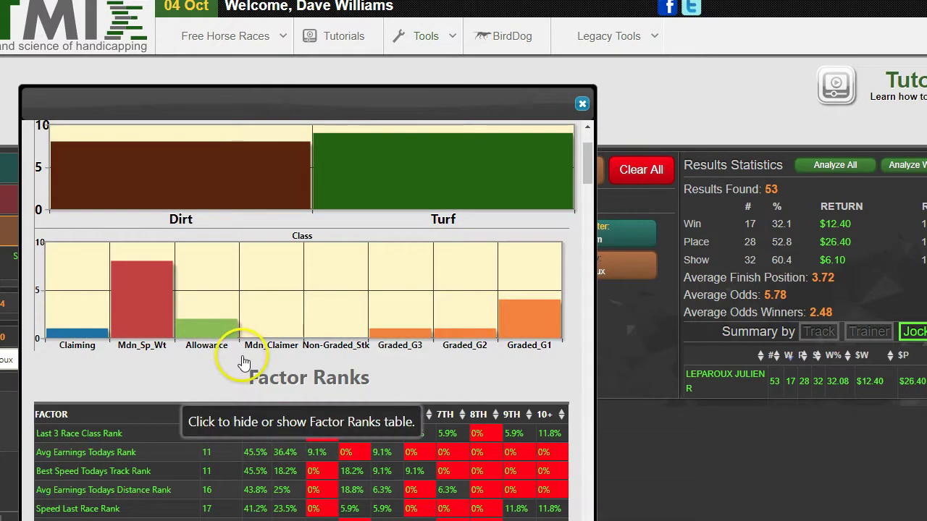
{"action": "scroll", "coordinate": [246, 351], "scroll_direction": "down", "scroll_amount": 2}
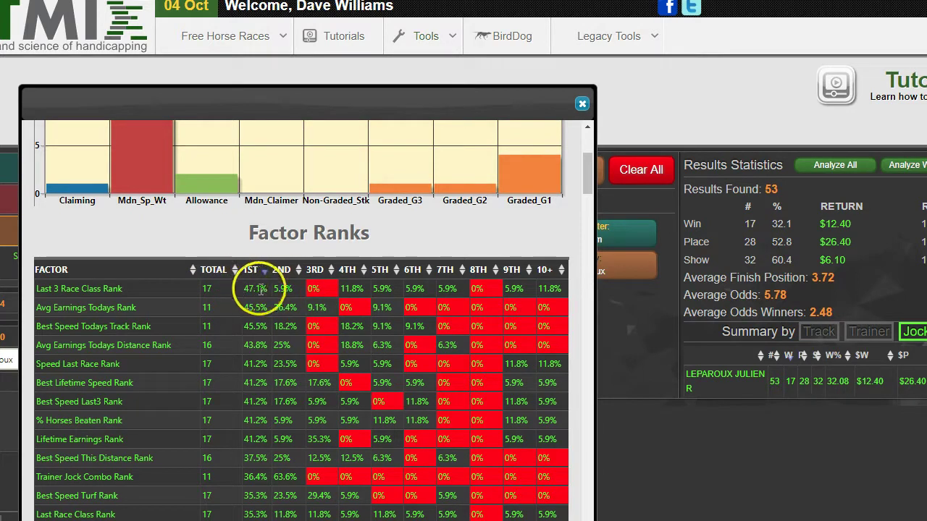
{"action": "left_click", "coordinate": [252, 270]}
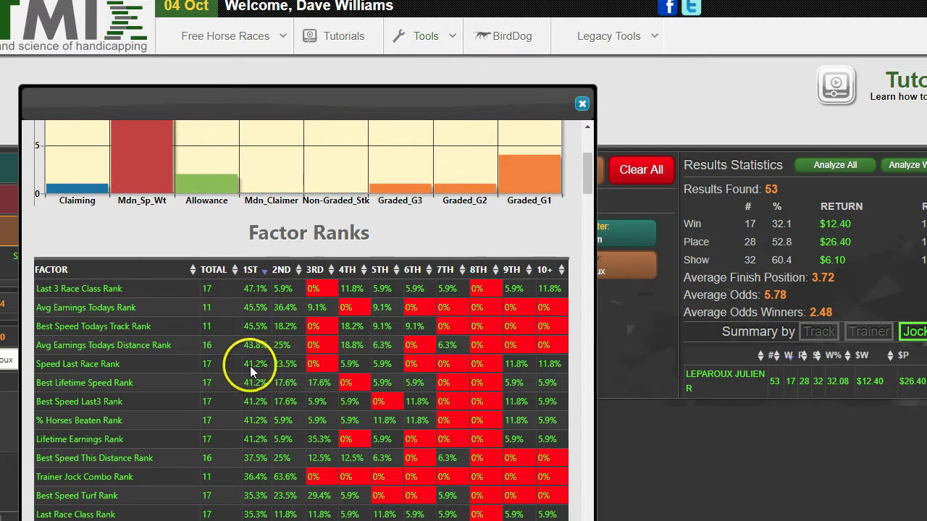
{"action": "left_click", "coordinate": [581, 103]}
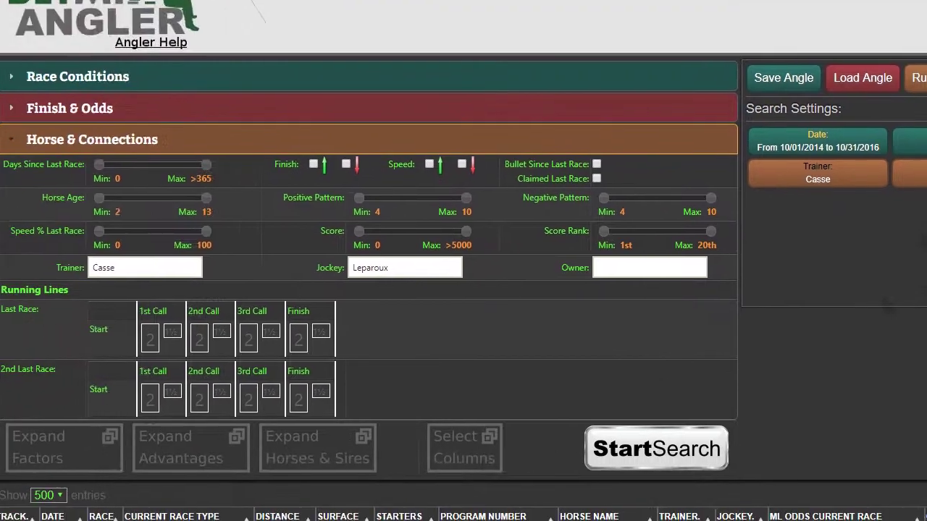
Restrict the Last Race Class factor to horses ranked exactly 1st, run the search and review the statistics.
{"action": "left_click", "coordinate": [40, 440]}
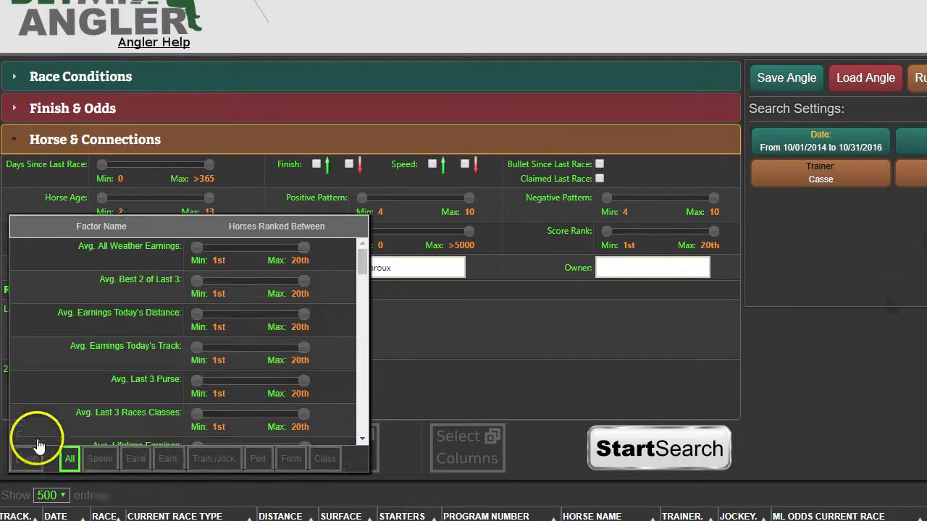
{"action": "left_click", "coordinate": [325, 458]}
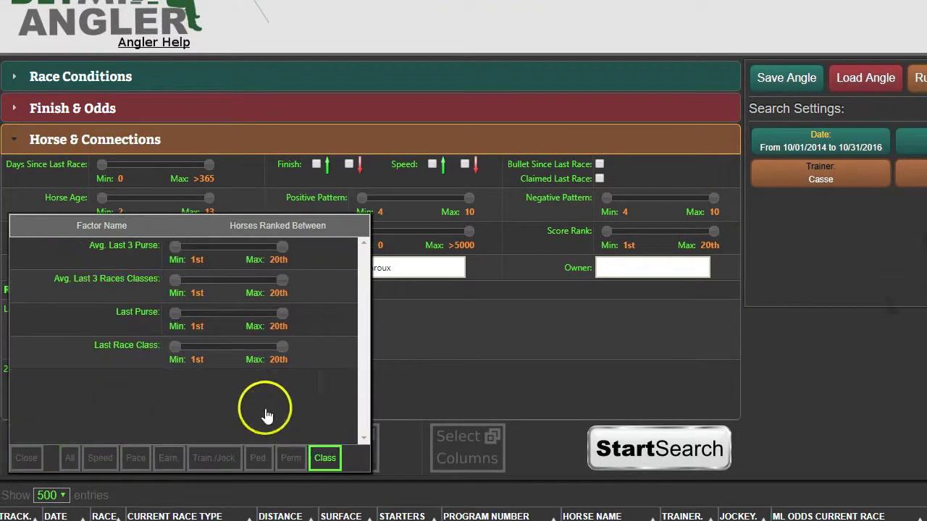
{"action": "left_click_drag", "start_coordinate": [282, 346], "coordinate": [173, 348]}
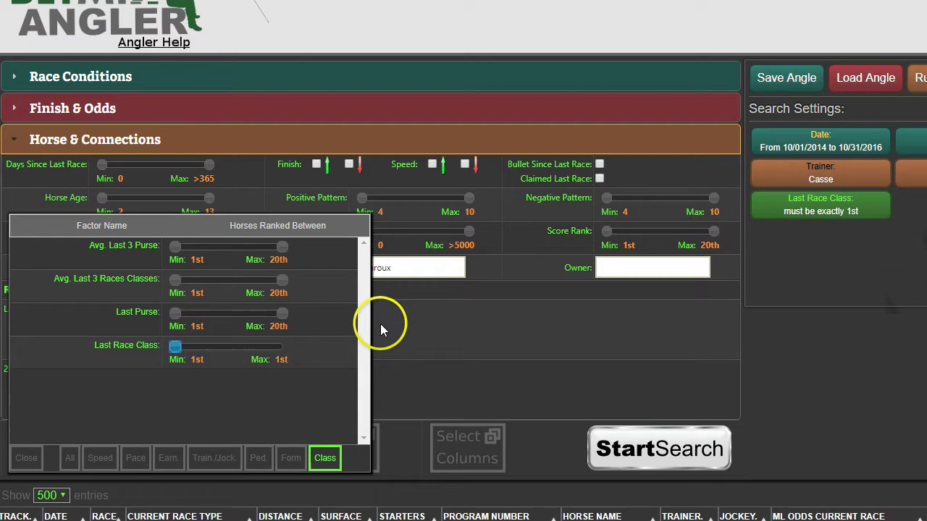
{"action": "left_click", "coordinate": [693, 440]}
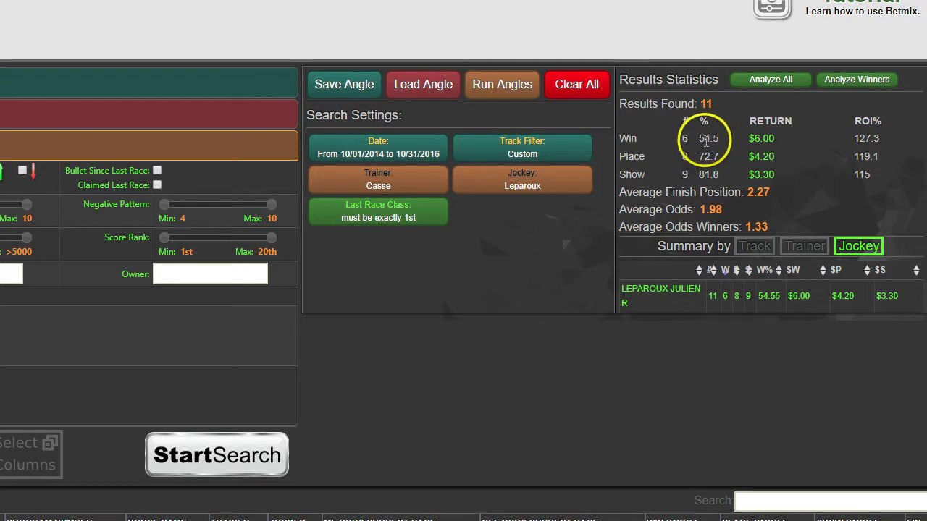
{"action": "scroll", "coordinate": [747, 141], "scroll_direction": "down", "scroll_amount": 1}
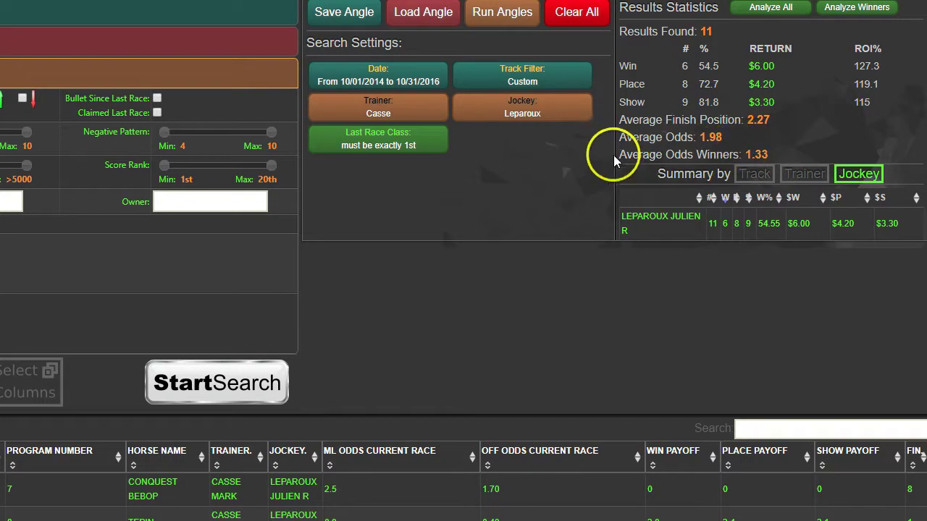
{"action": "scroll", "coordinate": [597, 165], "scroll_direction": "up", "scroll_amount": 1}
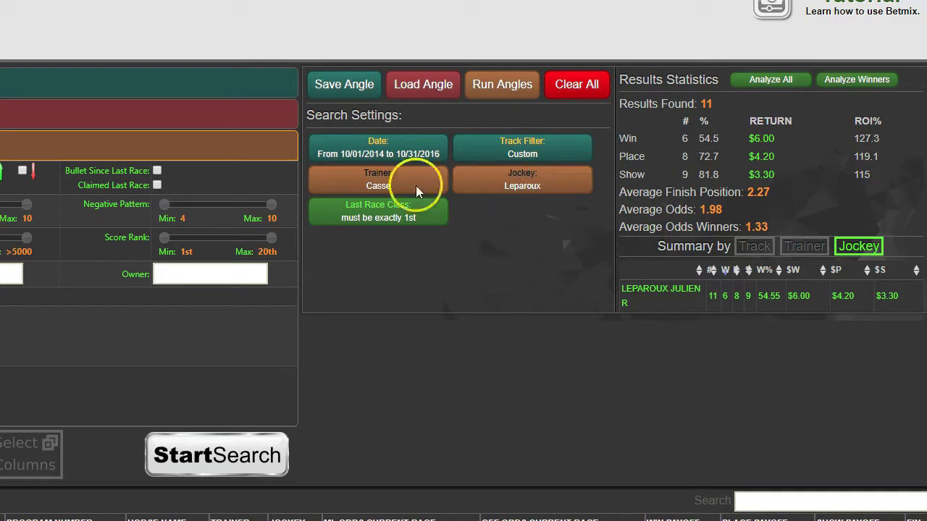
Save the current search as an angle named "Casse Leparoux Kee Class".
{"action": "left_click", "coordinate": [346, 85]}
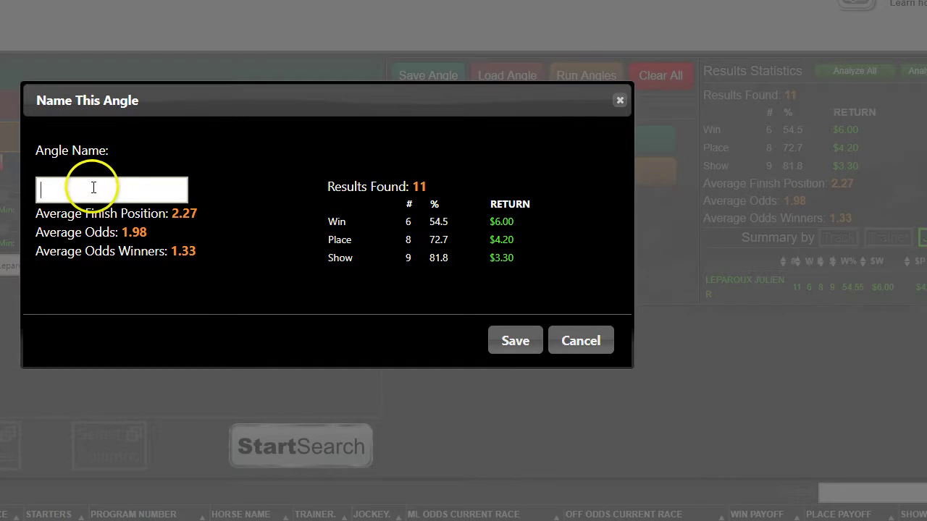
{"action": "type", "text": "Casse Leparou"}
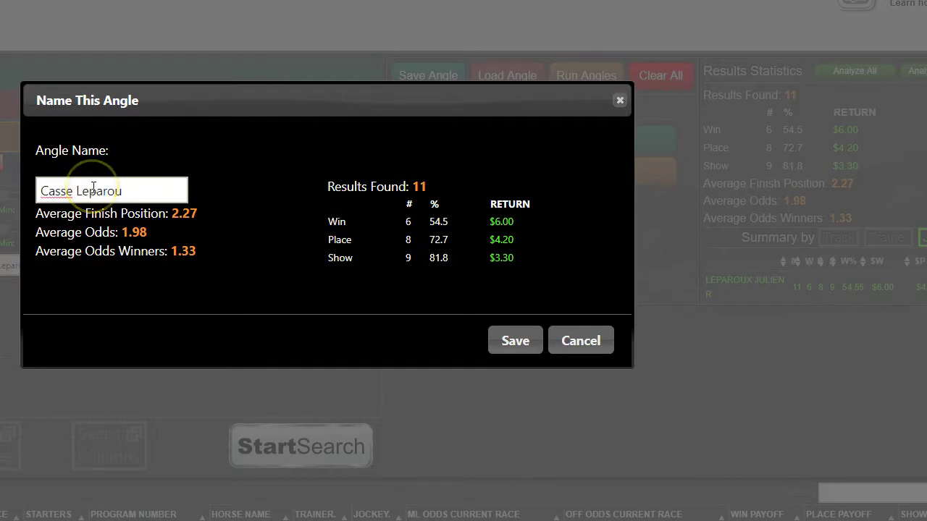
{"action": "type", "text": "x Kee"}
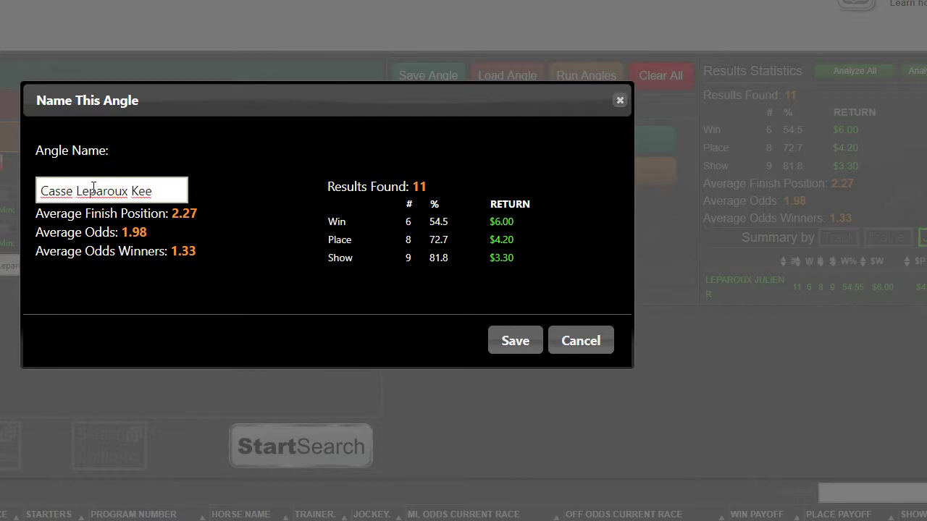
{"action": "type", "text": " Class"}
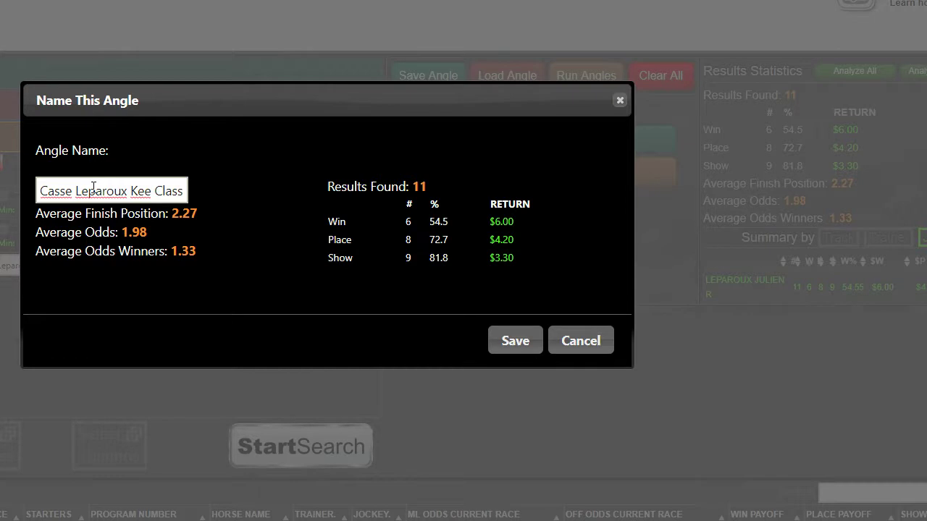
{"action": "left_click", "coordinate": [527, 337]}
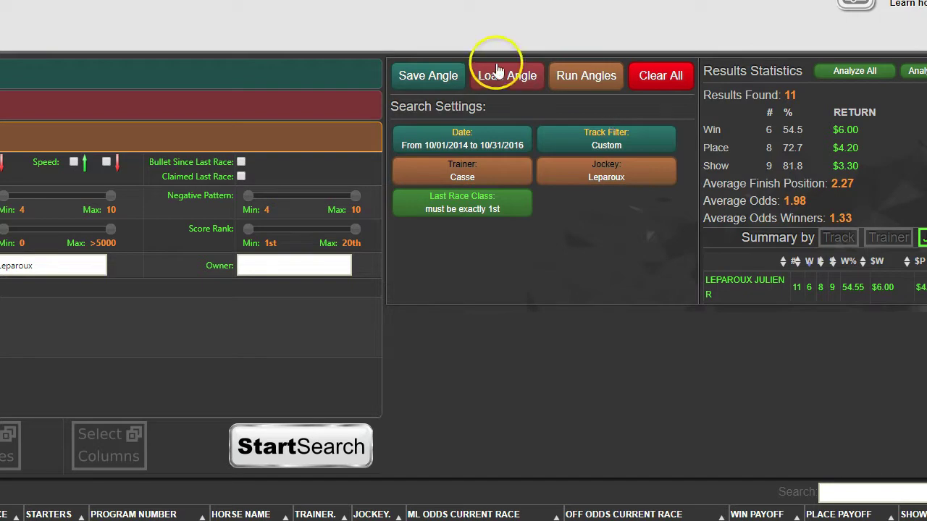
Run the saved angles for 10/04/2017, check for qualifying horses and return to the search settings.
{"action": "left_click", "coordinate": [598, 86]}
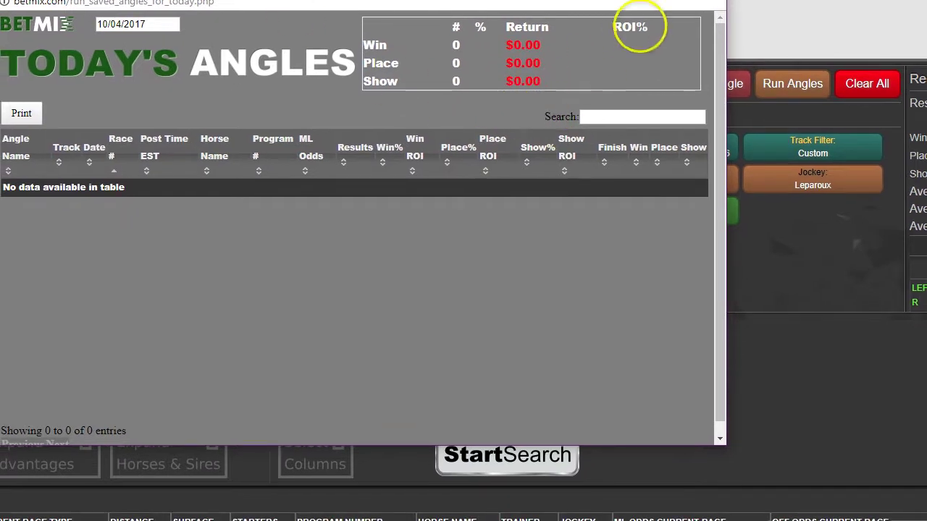
{"action": "left_click", "coordinate": [802, 138]}
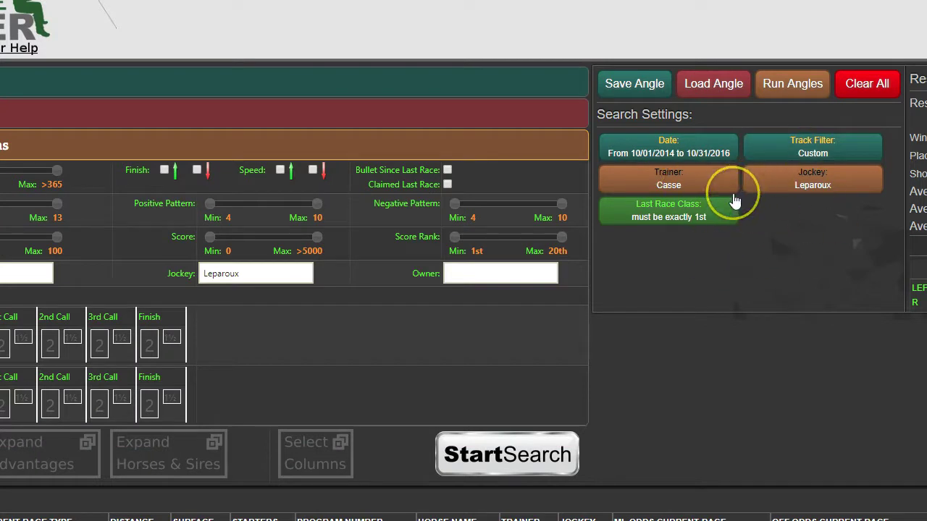
{"action": "left_click", "coordinate": [865, 168]}
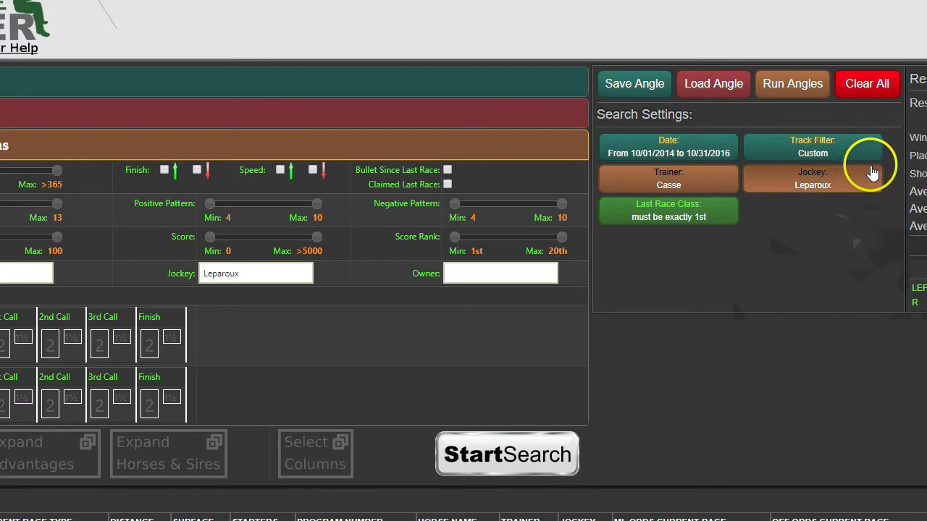